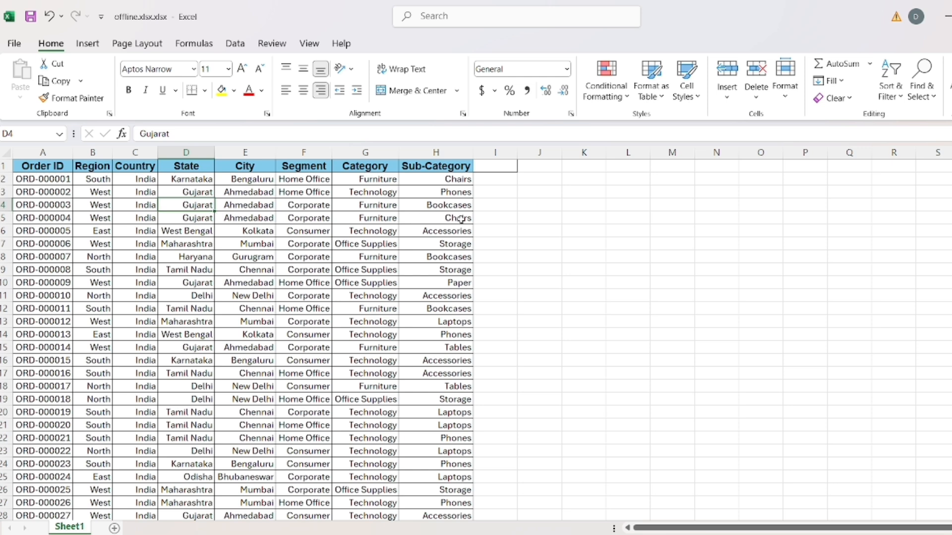
Step: Enter the label "lookup" in cell J1, beside the order table
{"action": "left_click", "coordinate": [529, 203]}
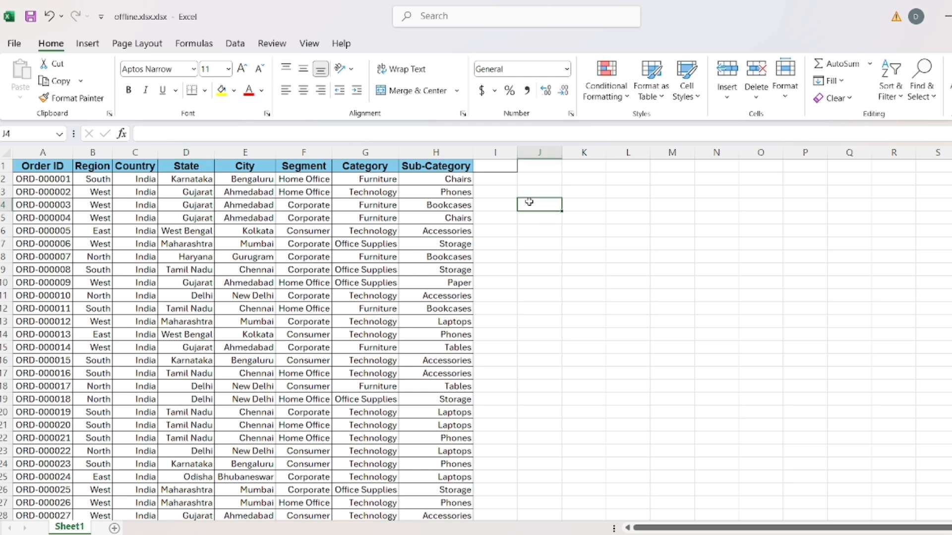
{"action": "key", "text": "Up"}
{"action": "key", "text": "Up"}
{"action": "key", "text": "Up"}
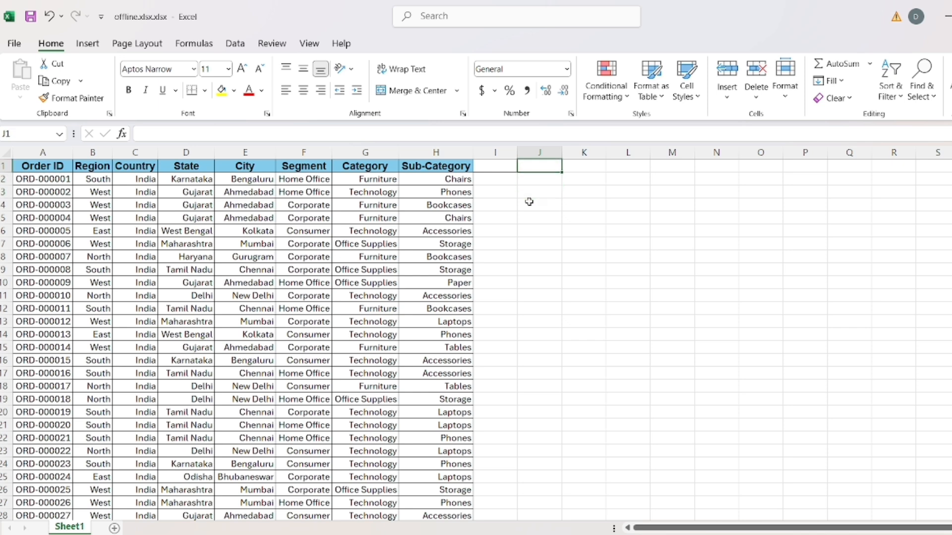
{"action": "type", "text": "lookup"}
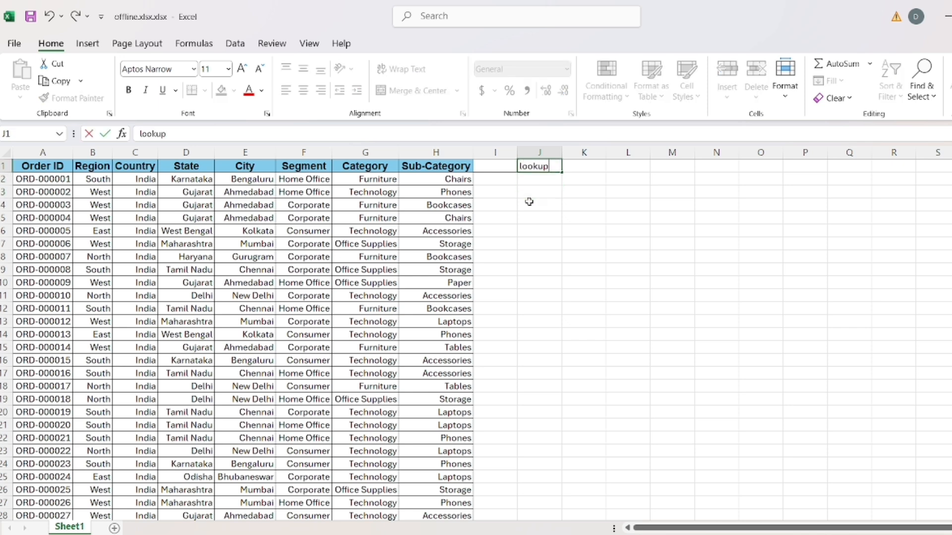
{"action": "key", "text": "Return"}
Step: Enter a LOOKUP formula in K2 with A5 as the lookup value and A2:H37 as the array
{"action": "key", "text": "Right"}
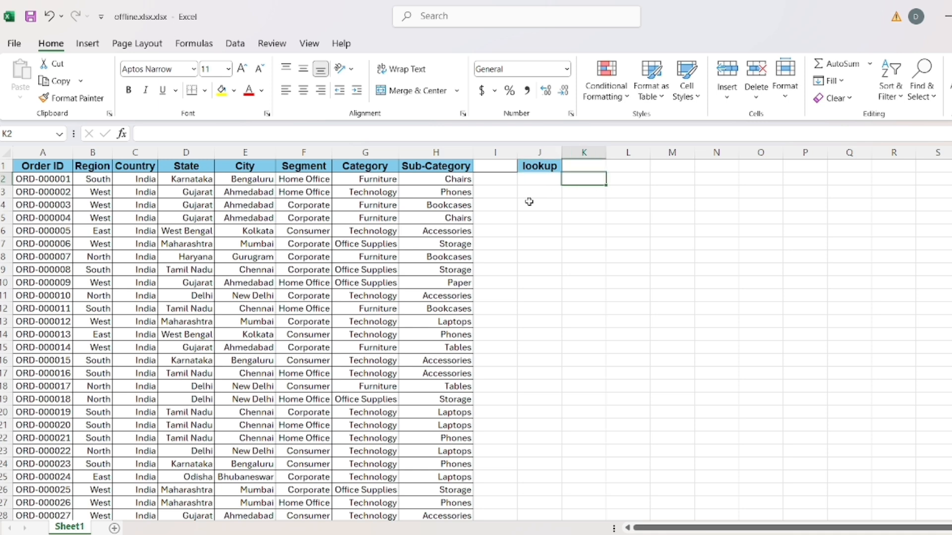
{"action": "type", "text": "="}
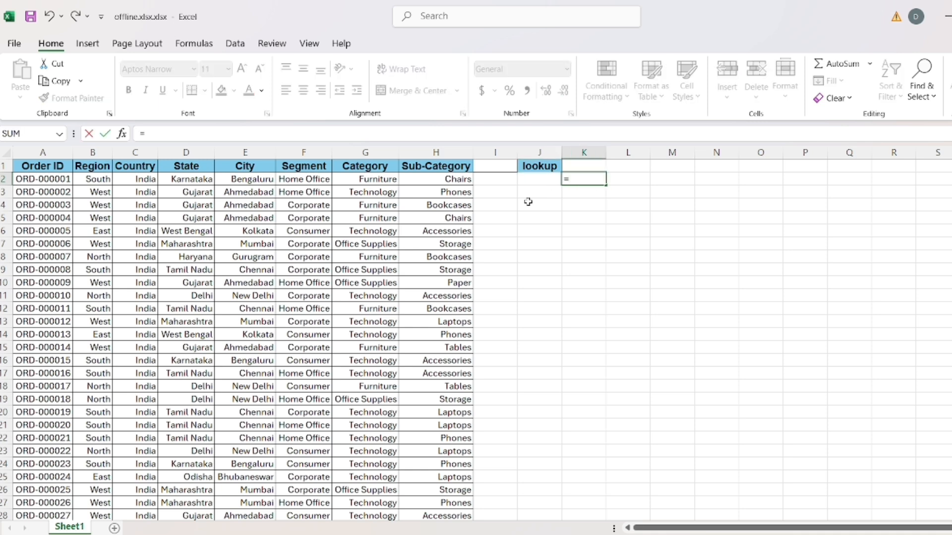
{"action": "type", "text": "loo"}
{"action": "key", "text": "Tab"}
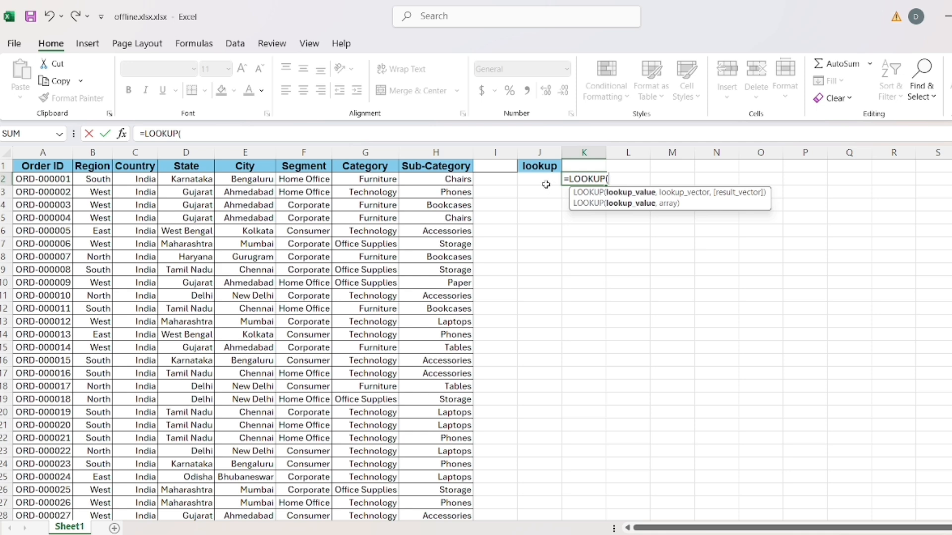
{"action": "left_click", "coordinate": [41, 219]}
{"action": "type", "text": ","}
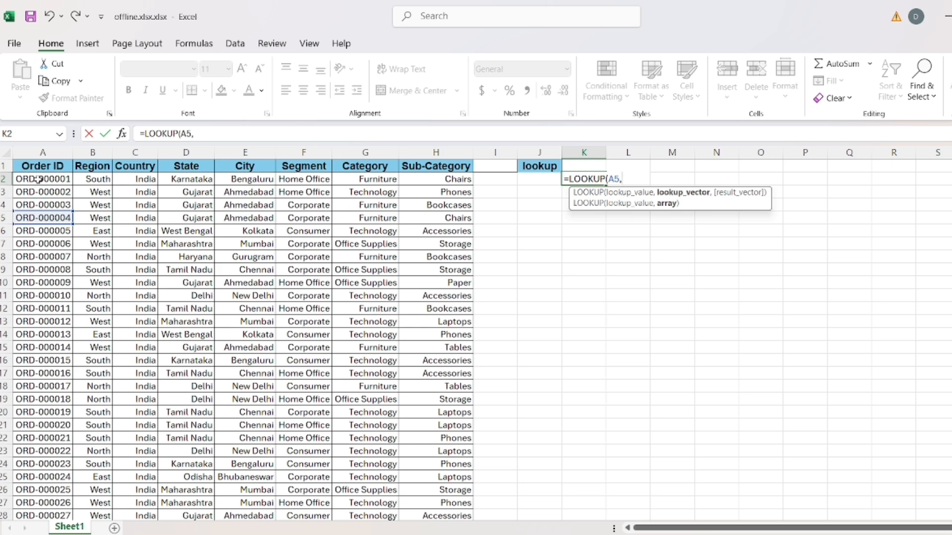
{"action": "left_click_drag", "start_coordinate": [39, 179], "coordinate": [473, 496]}
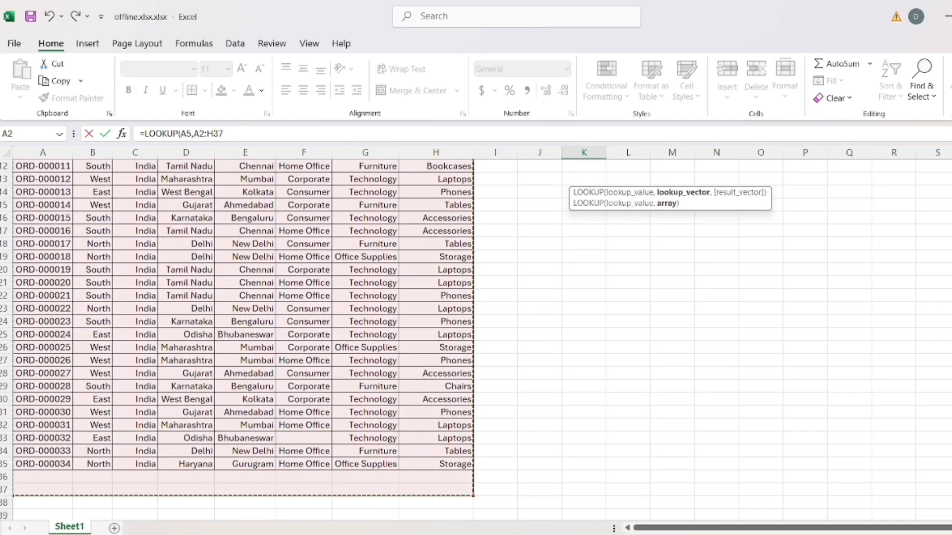
{"action": "key", "text": "Return"}
{"action": "scroll", "coordinate": [517, 377], "scroll_direction": "up", "scroll_amount": 1}
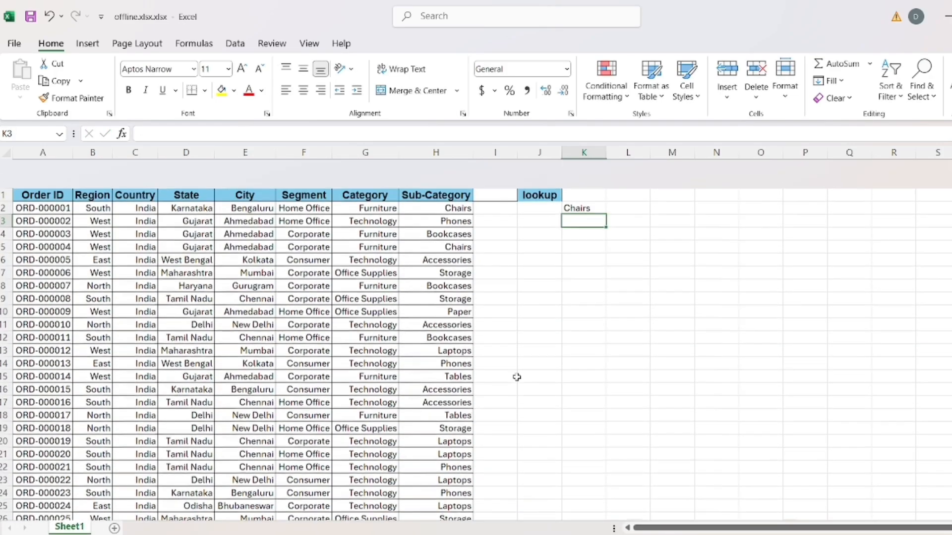
Step: Edit the K2 formula to take its lookup value from K1, making it =LOOKUP(K1,A2:H37)
{"action": "left_click", "coordinate": [576, 182]}
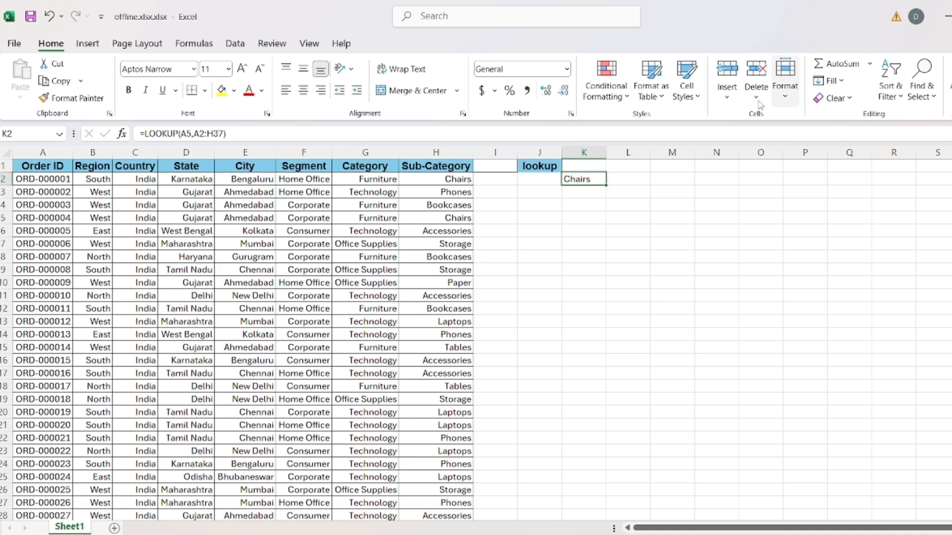
{"action": "double_click", "coordinate": [577, 179]}
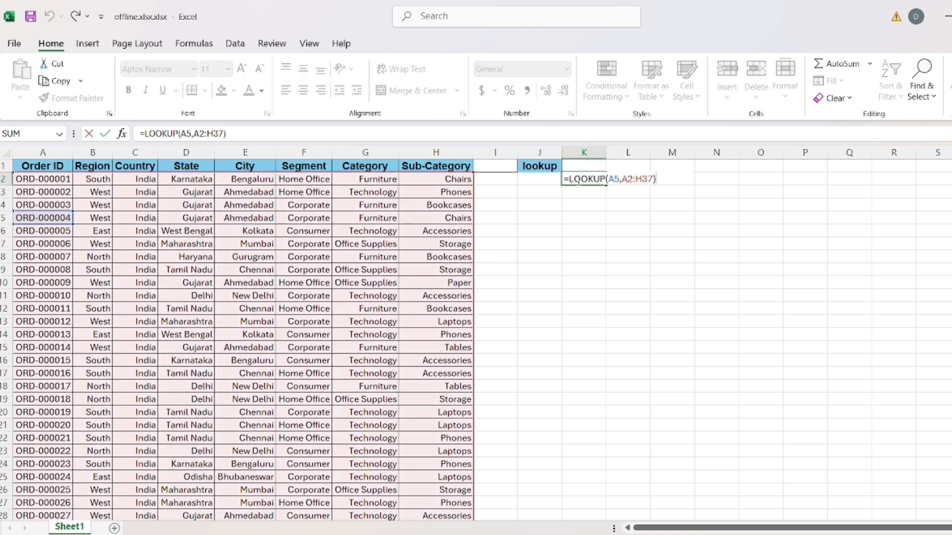
{"action": "left_click", "coordinate": [615, 179]}
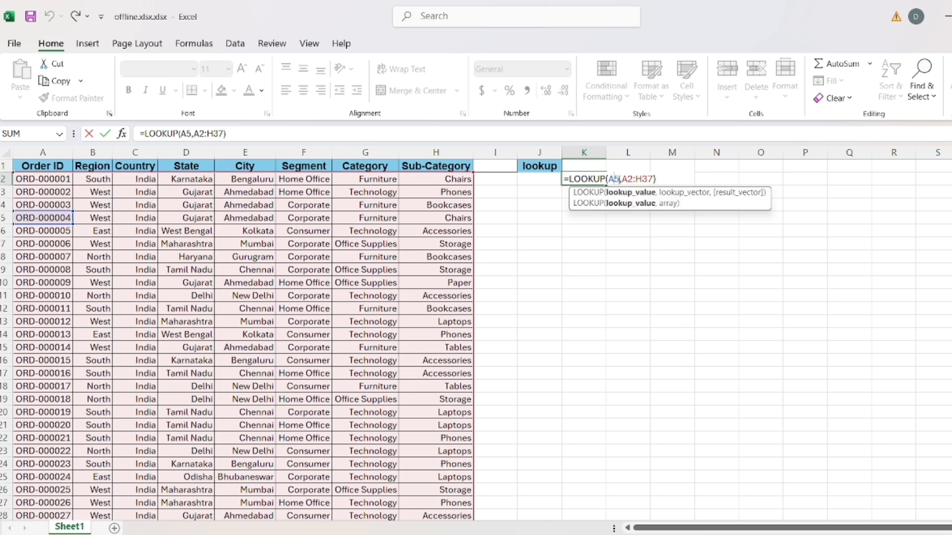
{"action": "key", "text": "BackSpace"}
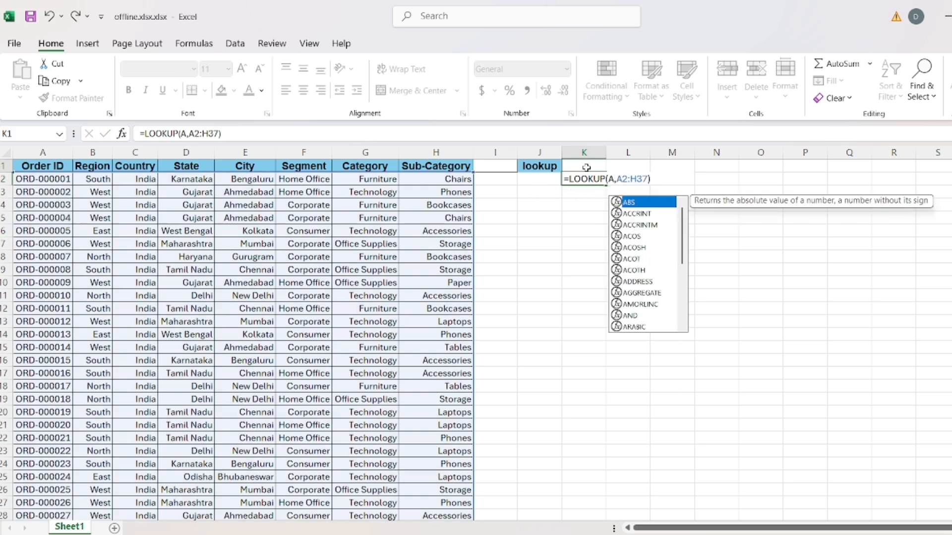
{"action": "left_click", "coordinate": [586, 168]}
{"action": "left_click", "coordinate": [591, 180]}
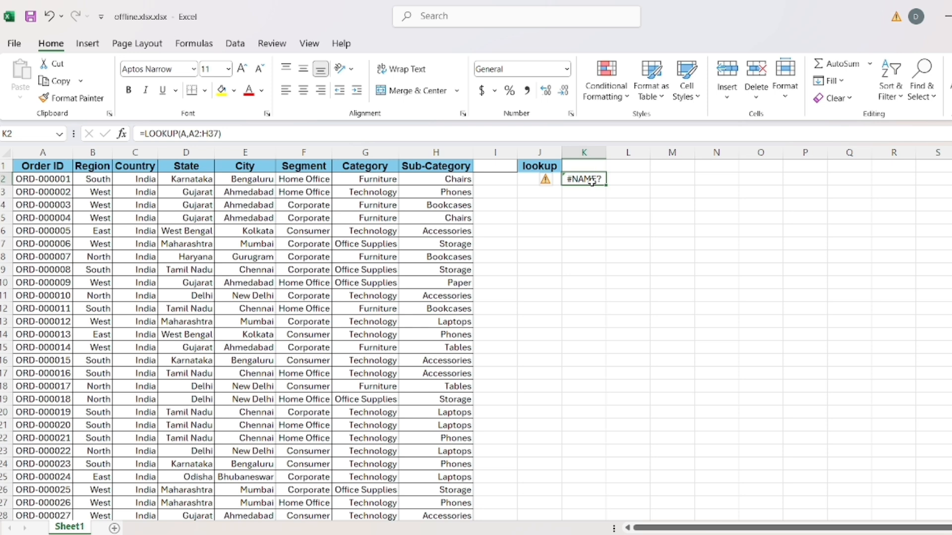
{"action": "double_click", "coordinate": [591, 181]}
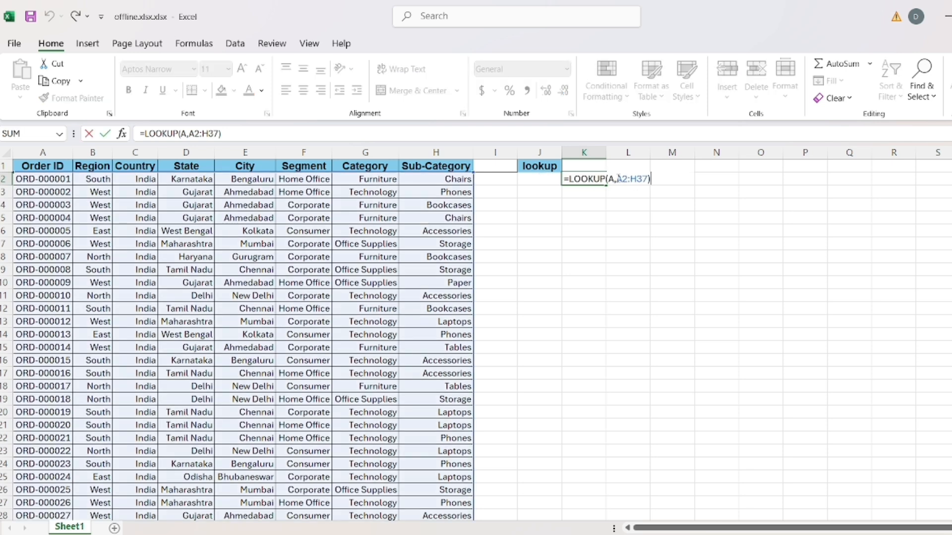
{"action": "left_click", "coordinate": [615, 179]}
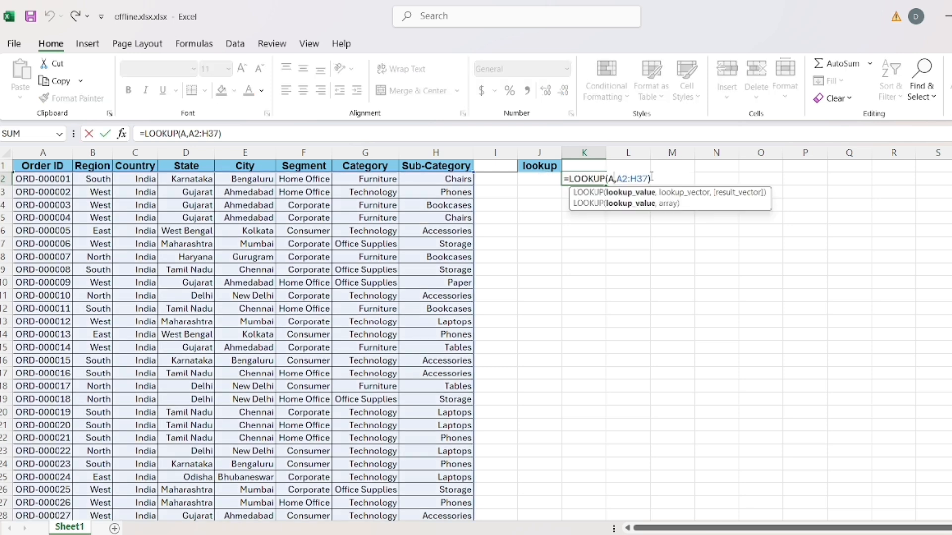
{"action": "key", "text": "BackSpace"}
{"action": "left_click", "coordinate": [584, 165]}
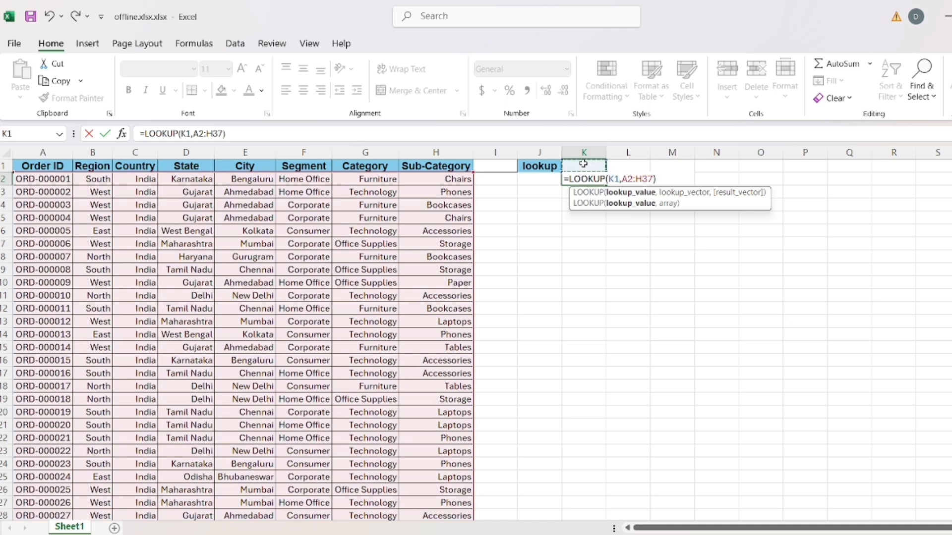
{"action": "key", "text": "Return"}
Step: Copy the order ID from A6 into K1 as the lookup value and check the formula in K2
{"action": "left_click", "coordinate": [582, 166]}
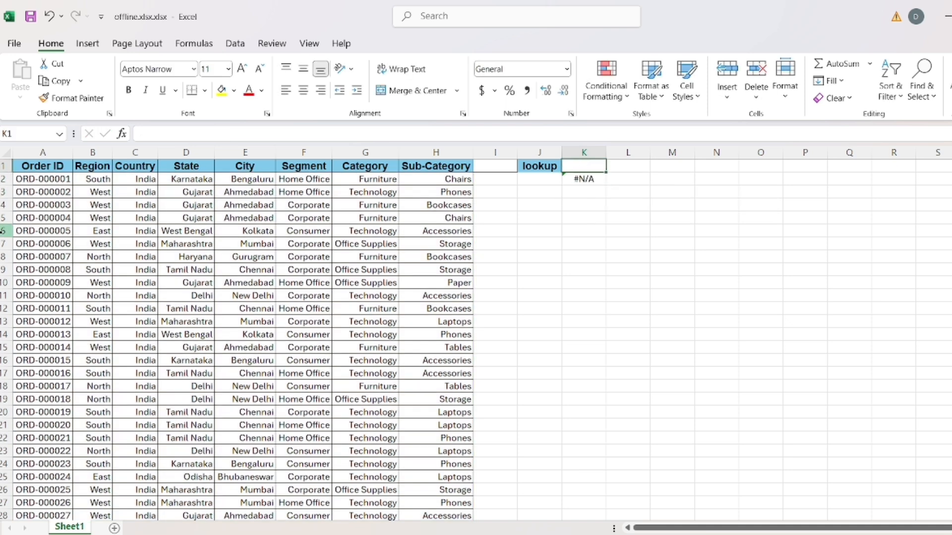
{"action": "left_click", "coordinate": [39, 231]}
{"action": "key", "text": "ctrl+c"}
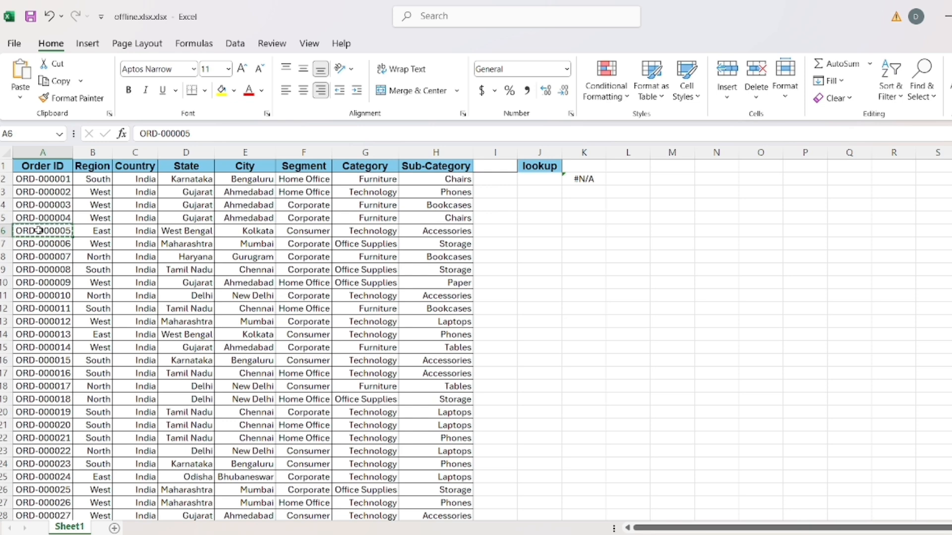
{"action": "left_click", "coordinate": [580, 168]}
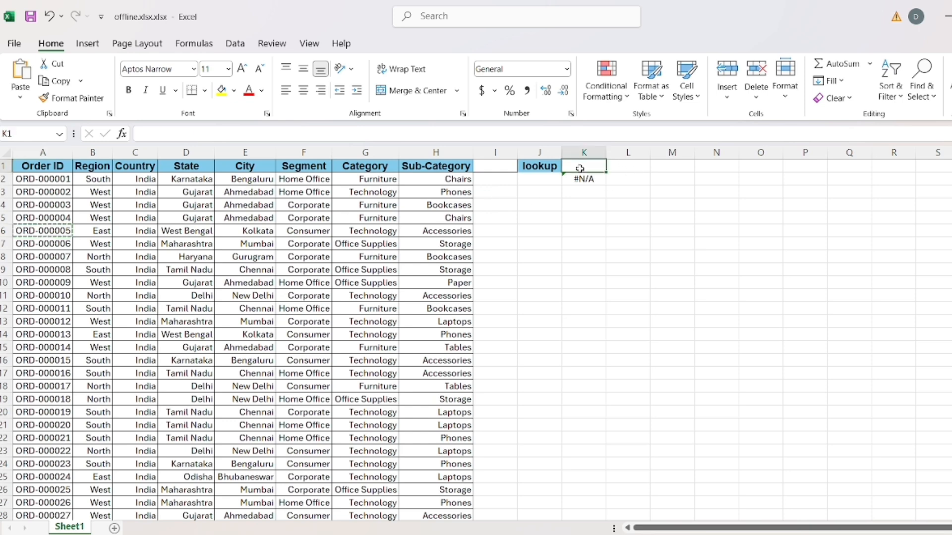
{"action": "key", "text": "ctrl+v"}
{"action": "left_click", "coordinate": [590, 182]}
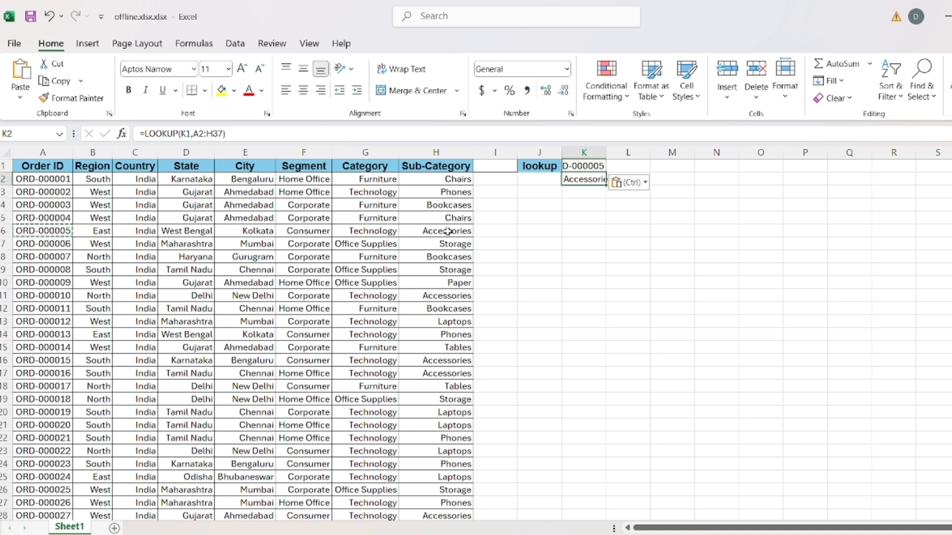
{"action": "left_click", "coordinate": [584, 166]}
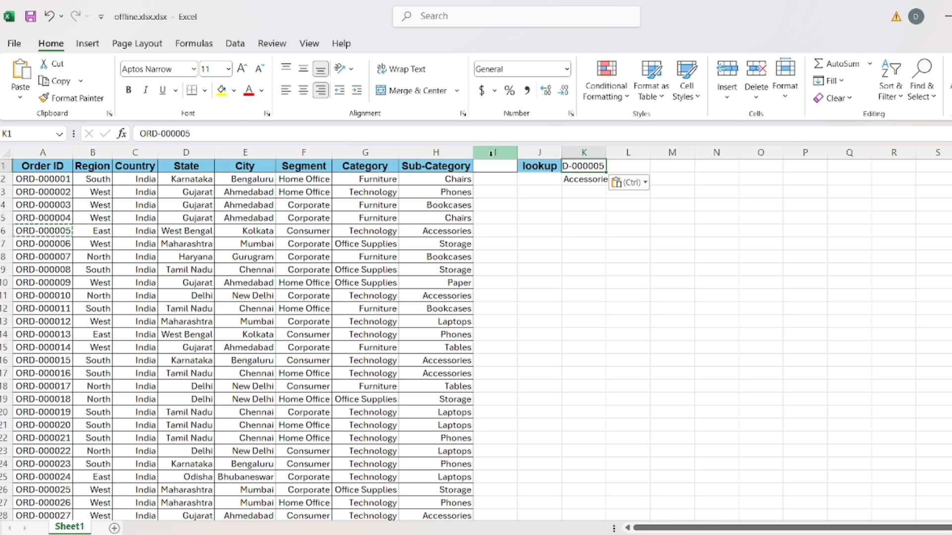
{"action": "left_click", "coordinate": [578, 179]}
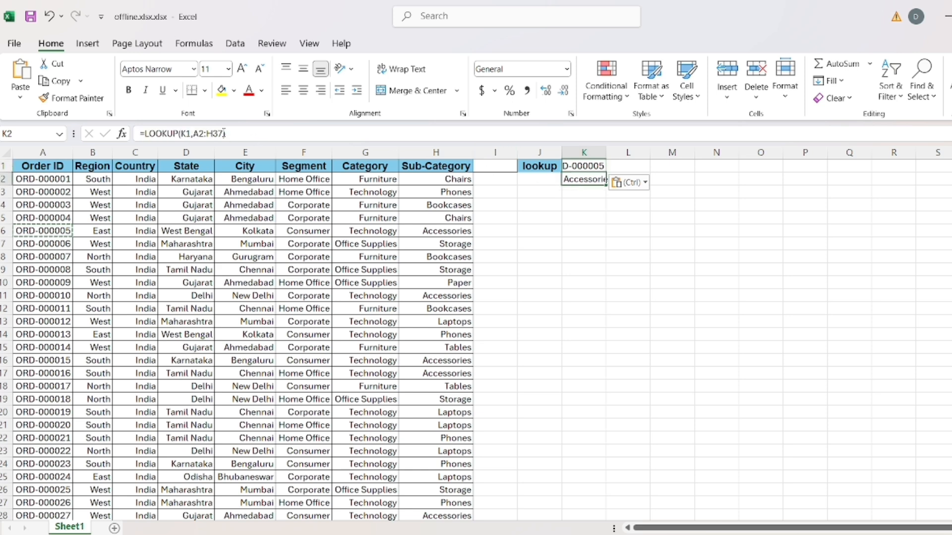
Step: Start a LOOKUP formula in K3 with J3 as the lookup value and A2:A35 as the lookup vector
{"action": "key", "text": "Return"}
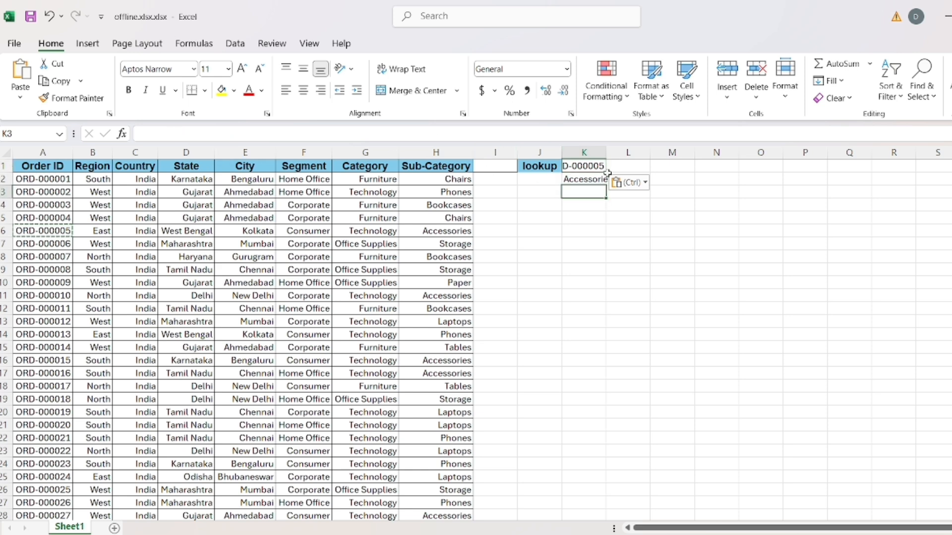
{"action": "type", "text": "="}
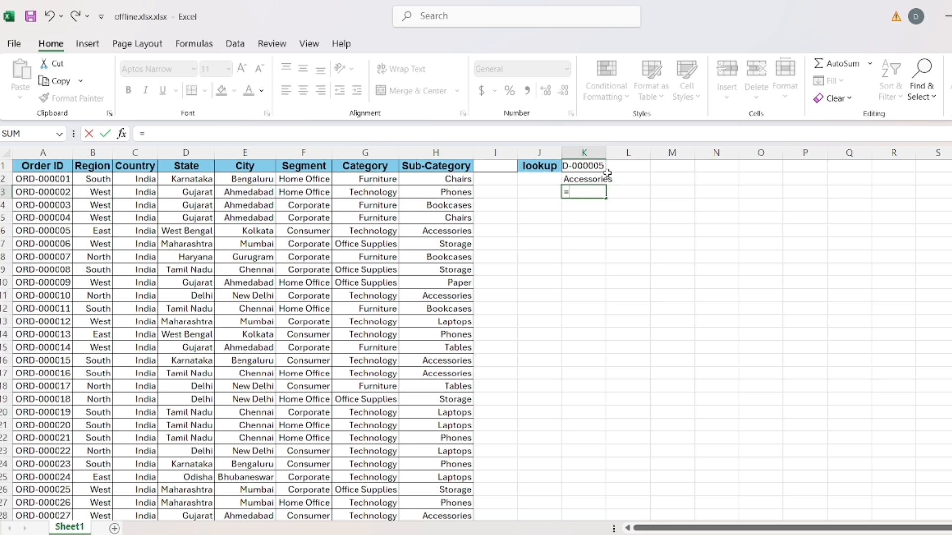
{"action": "type", "text": "look"}
{"action": "key", "text": "Tab"}
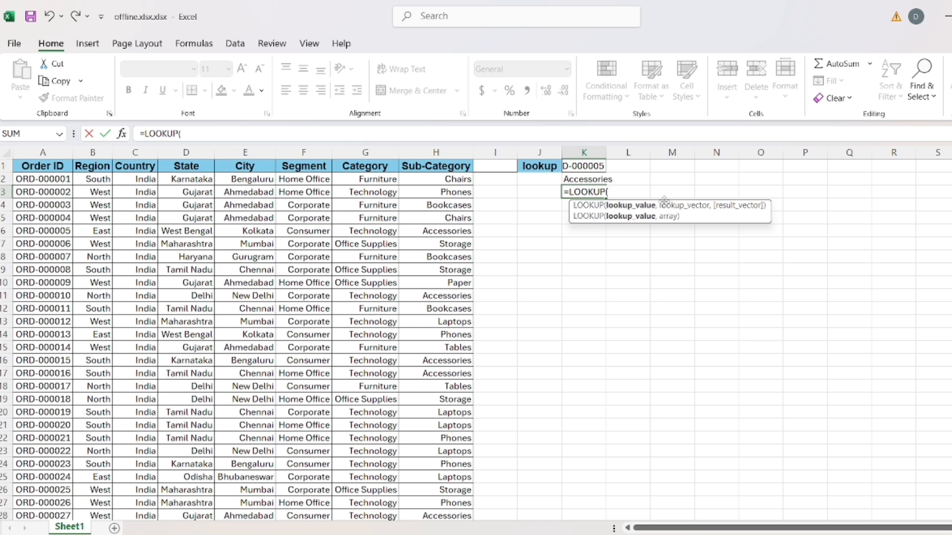
{"action": "left_click", "coordinate": [541, 192]}
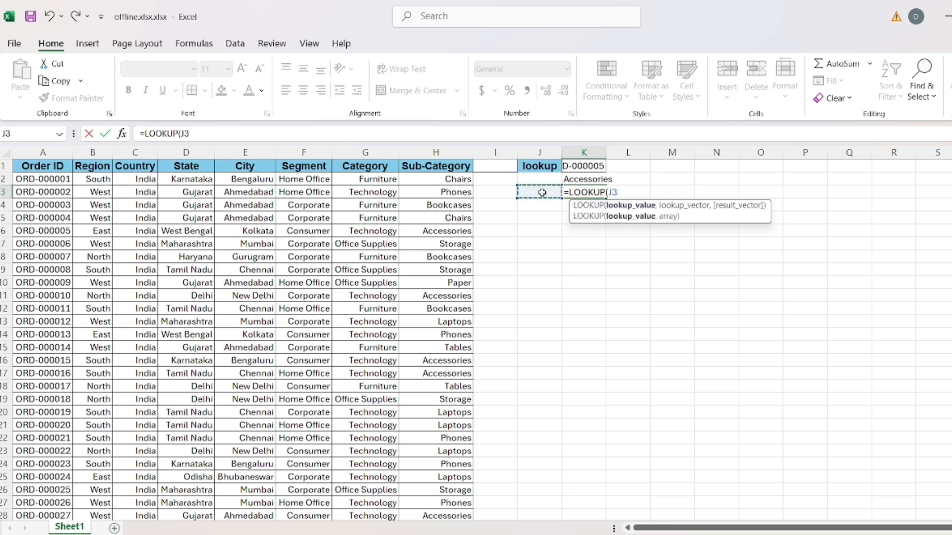
{"action": "type", "text": ","}
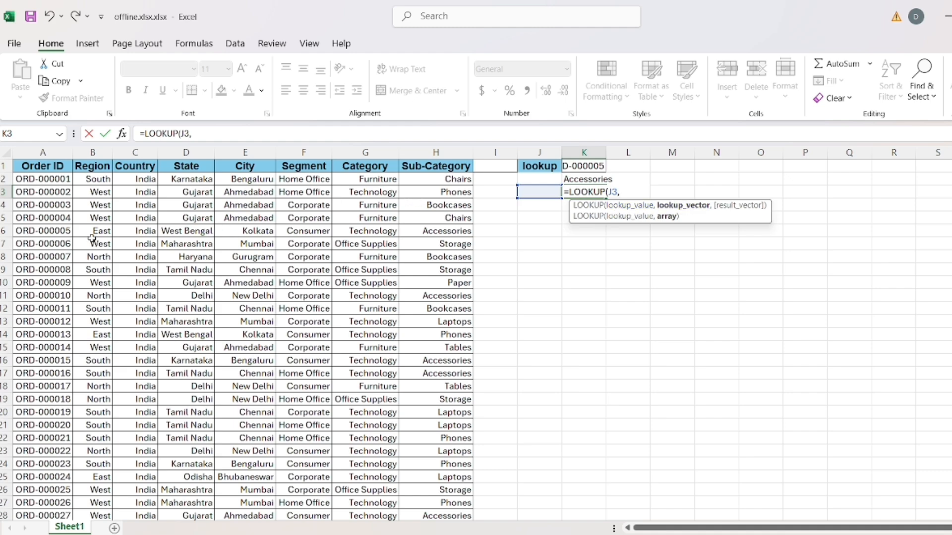
{"action": "left_click_drag", "start_coordinate": [54, 179], "coordinate": [39, 511]}
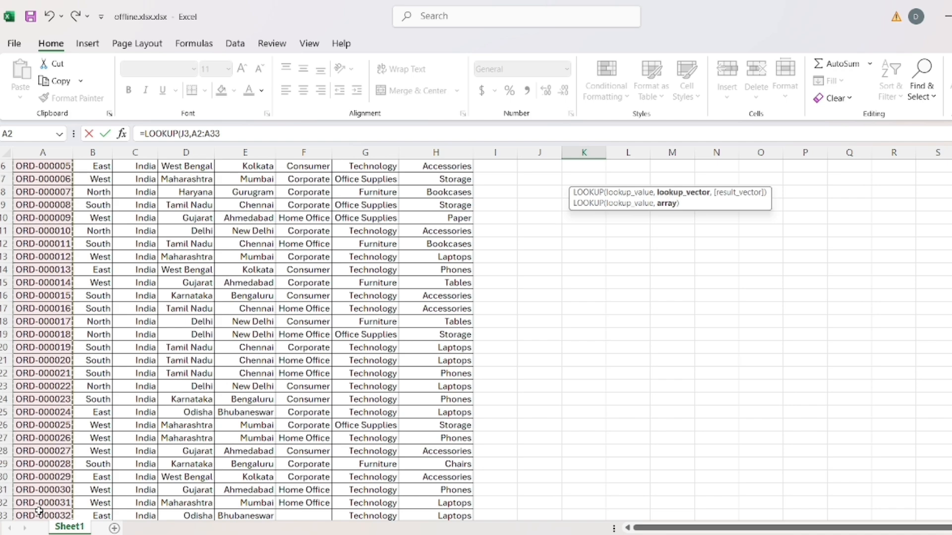
{"action": "scroll", "coordinate": [38, 511], "scroll_direction": "down", "scroll_amount": 1}
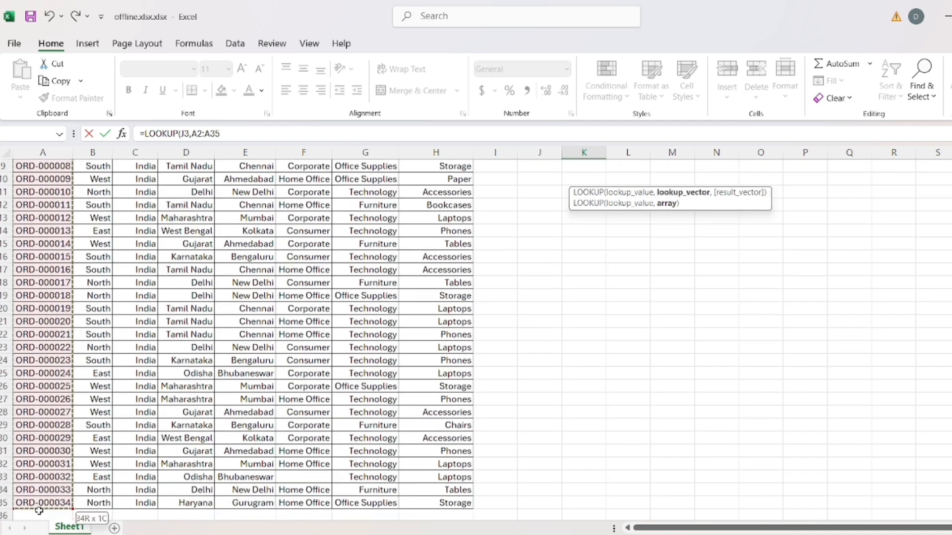
Step: Add the City range E2:E35 as the result vector and complete the LOOKUP formula in K3
{"action": "type", "text": ","}
{"action": "scroll", "coordinate": [39, 512], "scroll_direction": "up", "scroll_amount": 3}
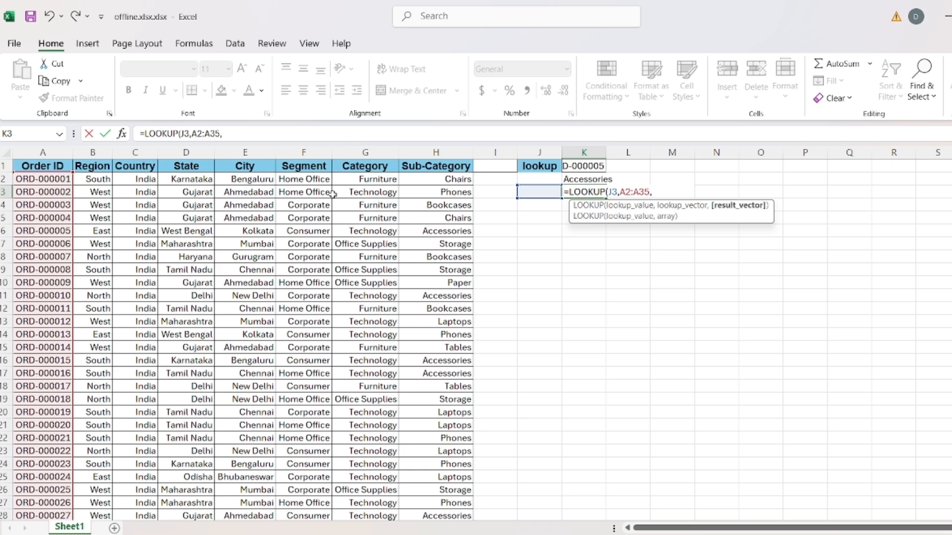
{"action": "left_click", "coordinate": [257, 178]}
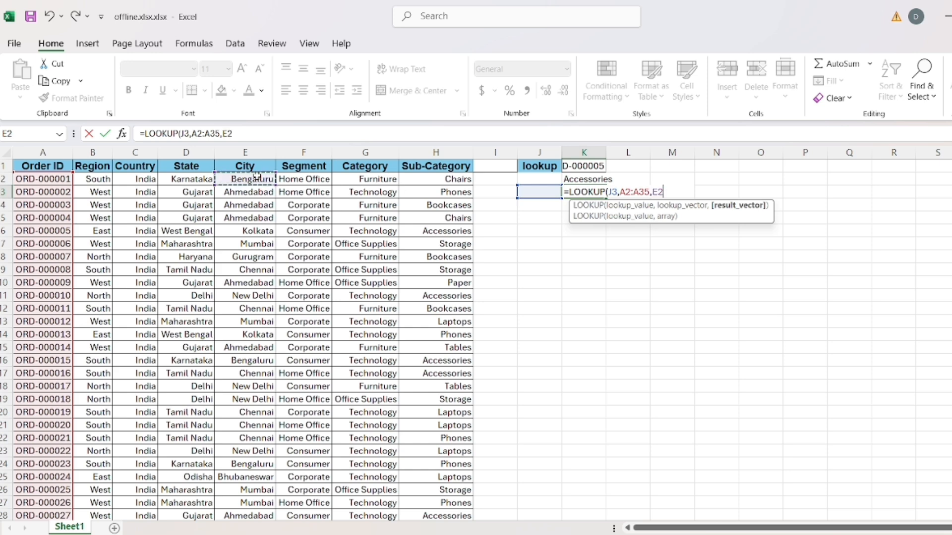
{"action": "key", "text": "ctrl+shift+Down"}
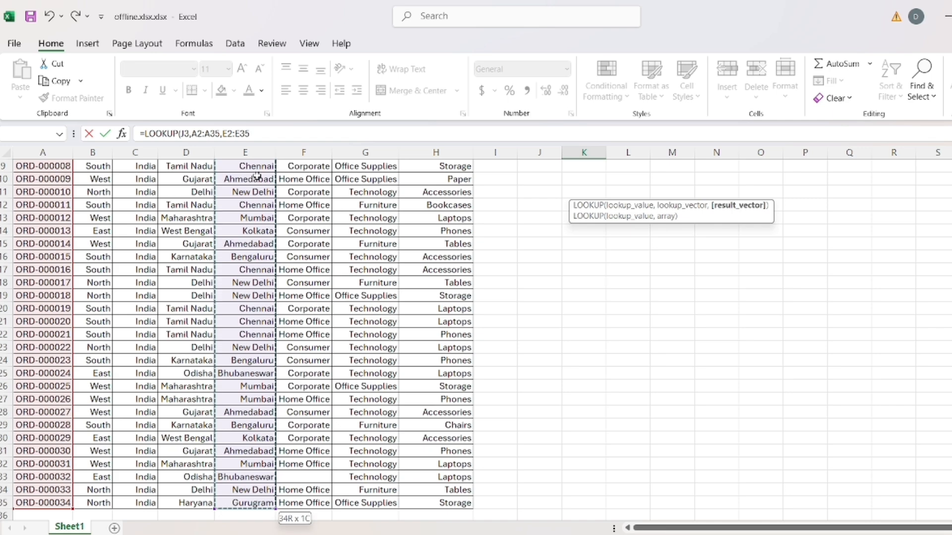
{"action": "key", "text": "Return"}
{"action": "scroll", "coordinate": [257, 176], "scroll_direction": "up", "scroll_amount": 3}
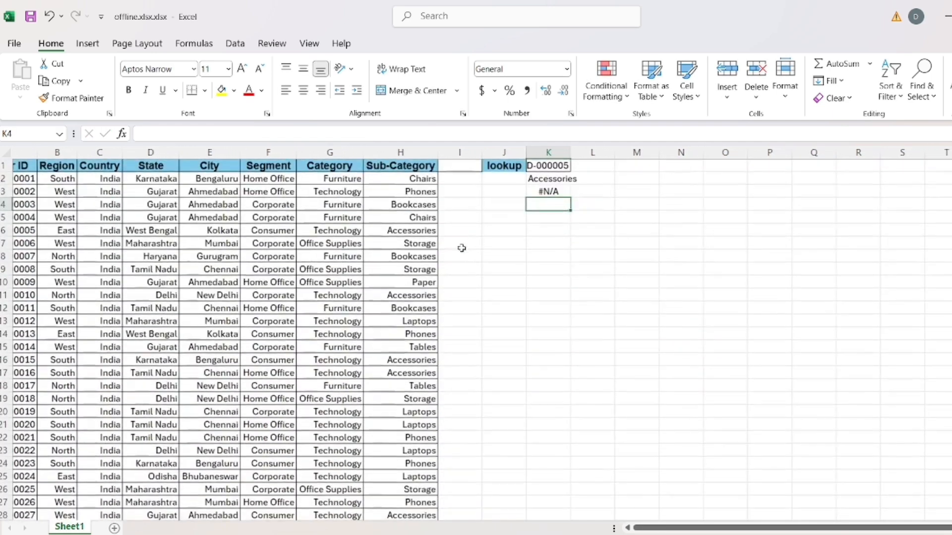
{"action": "left_click", "coordinate": [548, 193]}
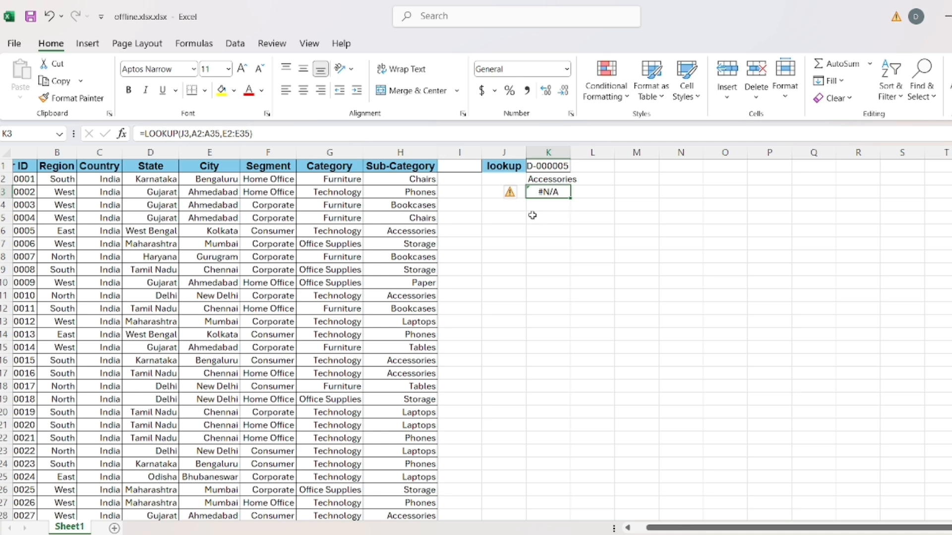
Step: Copy the order ID from A5 into J3 as the lookup value and check the formula in K3
{"action": "left_click", "coordinate": [490, 194]}
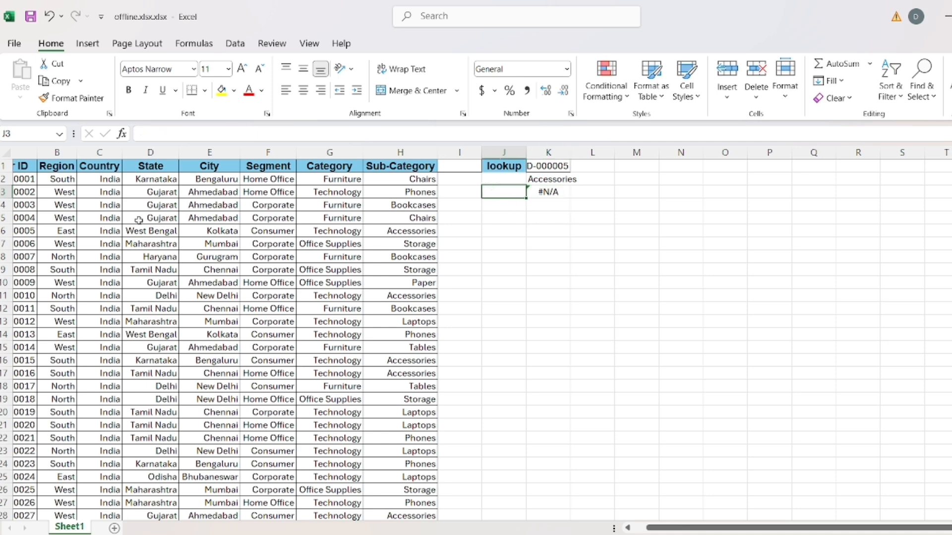
{"action": "scroll", "coordinate": [65, 223], "scroll_direction": "left", "scroll_amount": 2}
{"action": "left_click", "coordinate": [55, 220]}
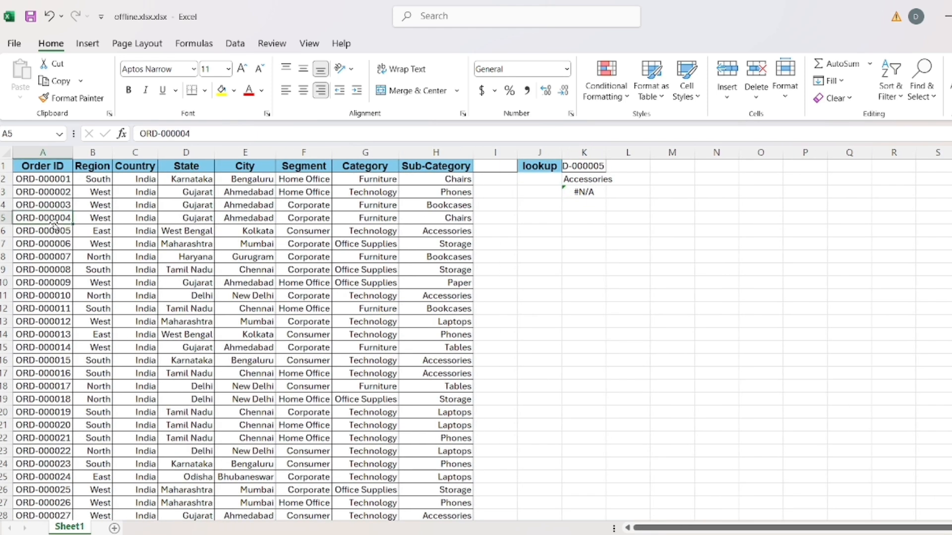
{"action": "key", "text": "ctrl+c"}
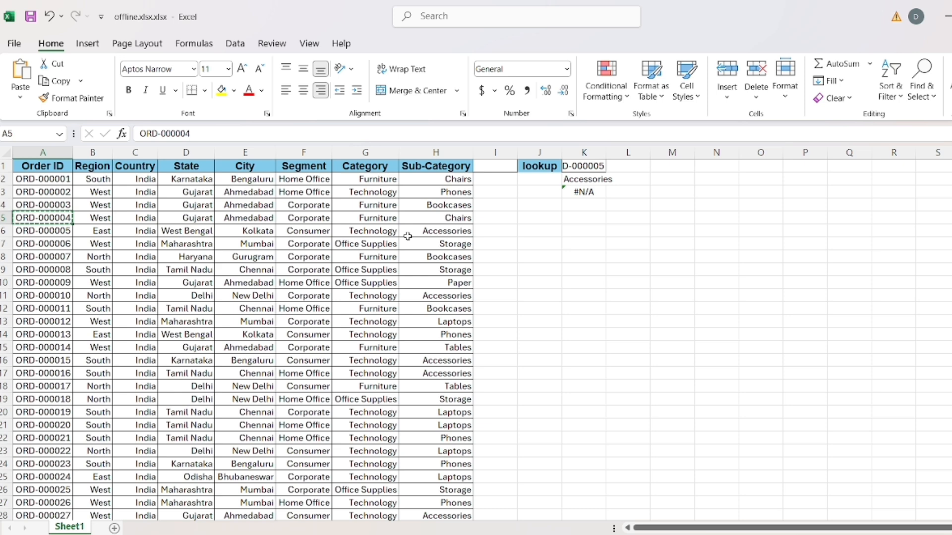
{"action": "left_click", "coordinate": [532, 193]}
{"action": "key", "text": "ctrl+v"}
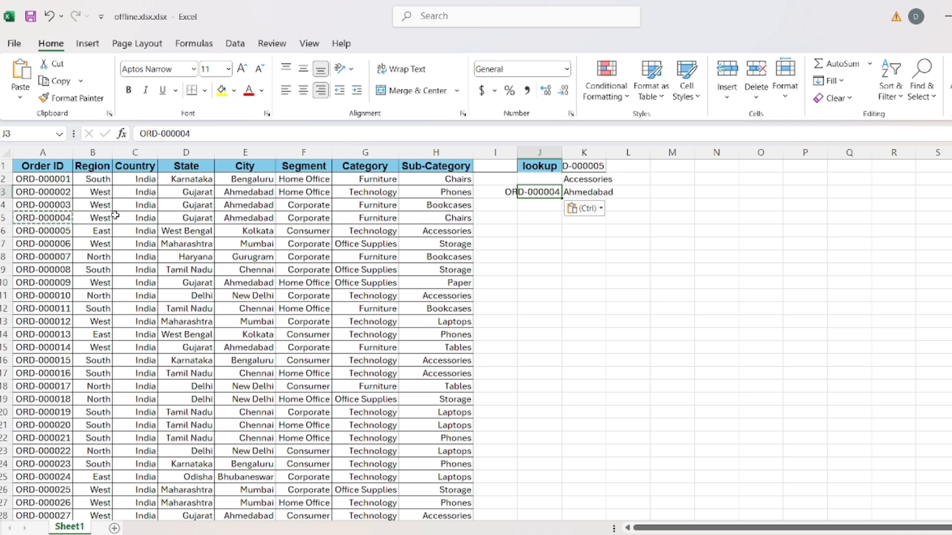
{"action": "left_click", "coordinate": [578, 191]}
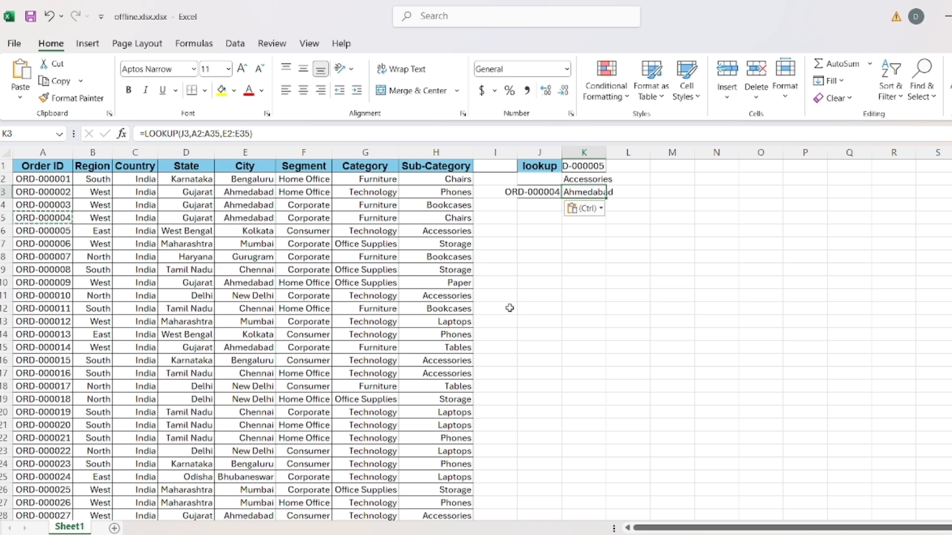
Step: Copy the table headers A1:H1 and paste them starting at J7
{"action": "left_click", "coordinate": [556, 242]}
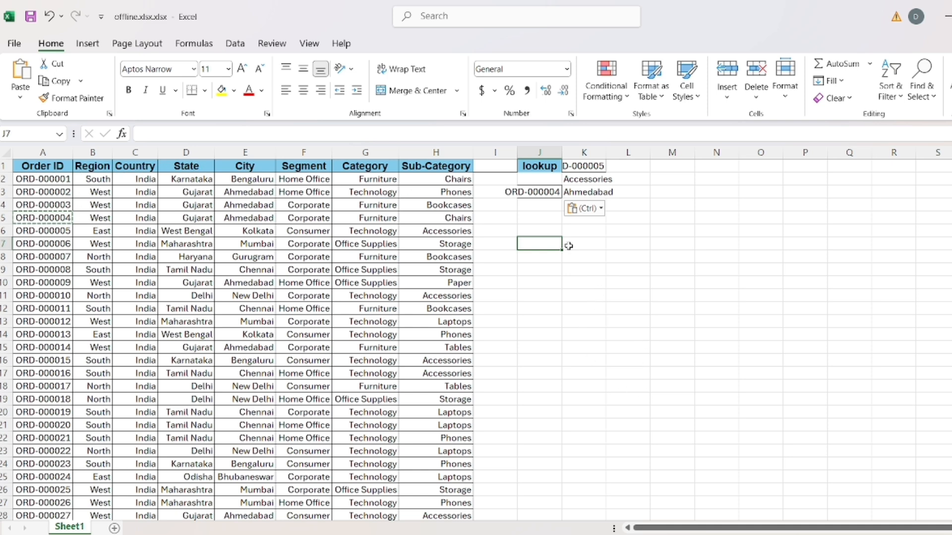
{"action": "left_click_drag", "start_coordinate": [66, 169], "coordinate": [409, 168]}
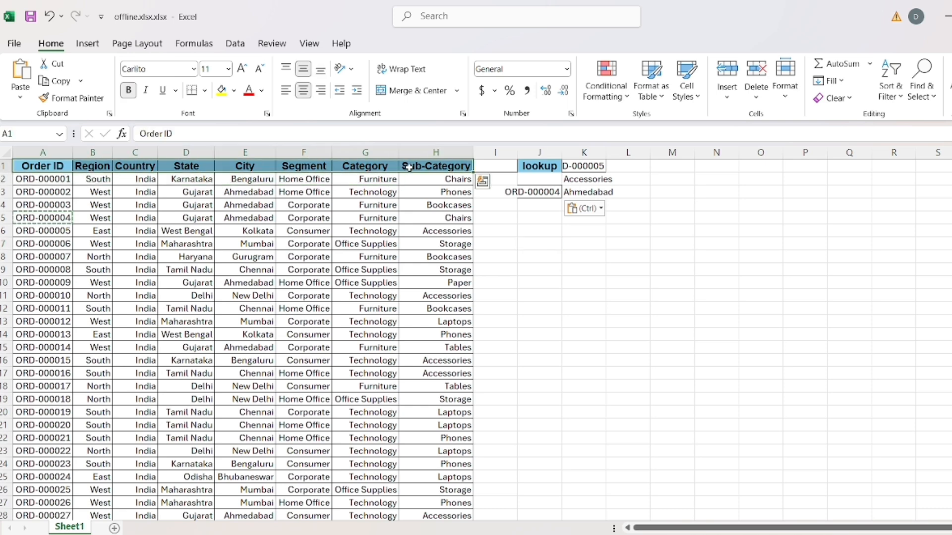
{"action": "key", "text": "ctrl+c"}
{"action": "left_click", "coordinate": [529, 241]}
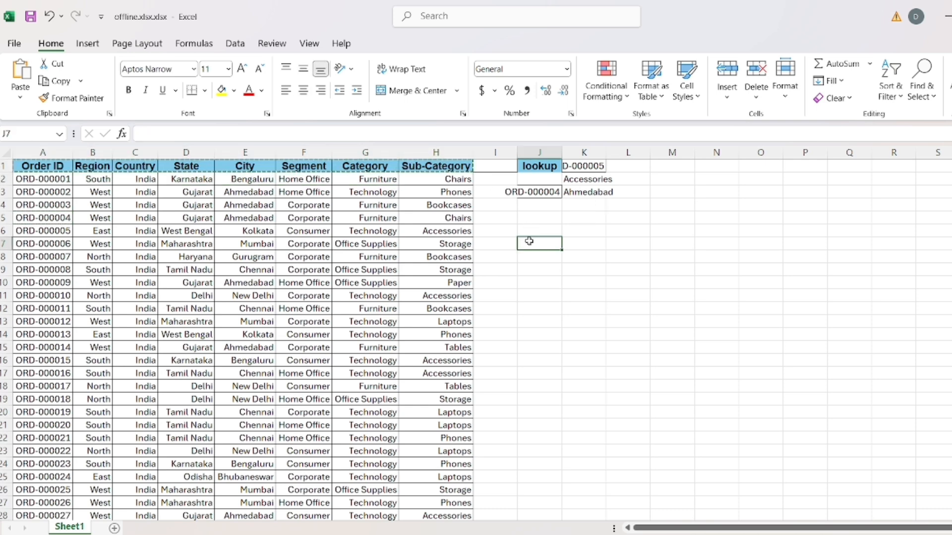
{"action": "key", "text": "ctrl+v"}
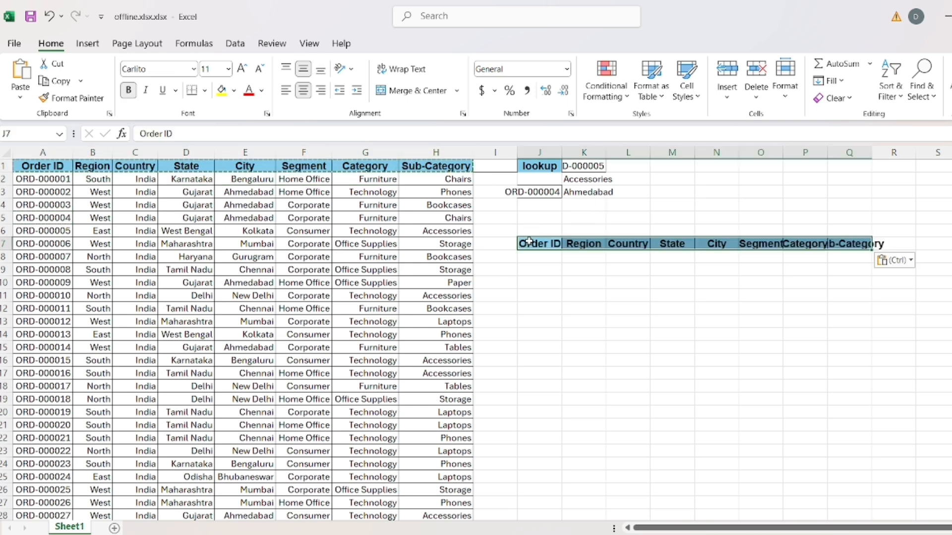
{"action": "left_click", "coordinate": [549, 259]}
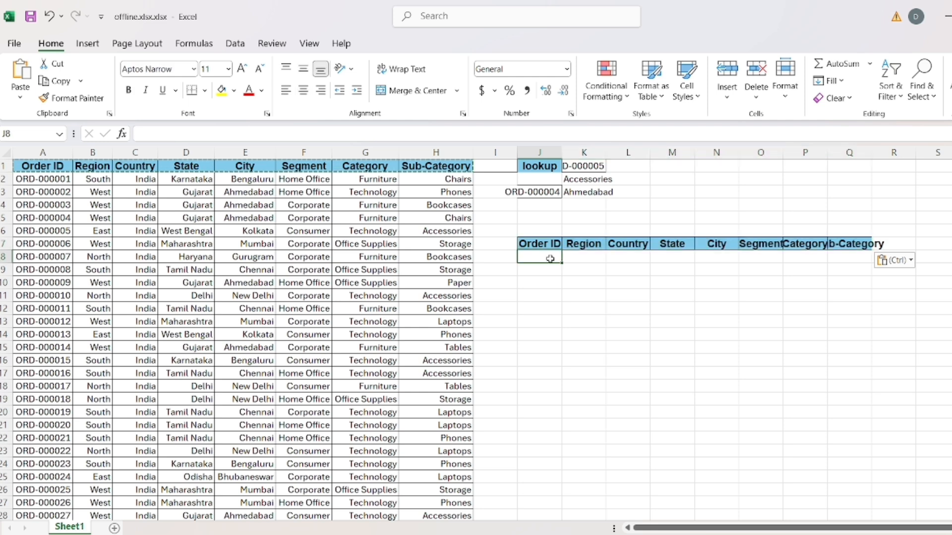
{"action": "double_click", "coordinate": [550, 258]}
{"action": "type", "text": "ho"}
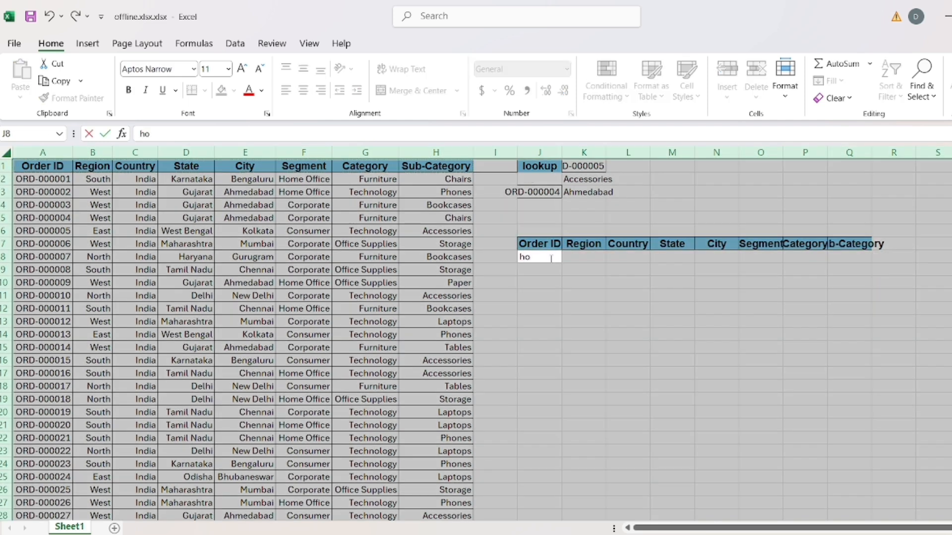
{"action": "key", "text": "BackSpace"}
{"action": "key", "text": "BackSpace"}
{"action": "key", "text": "Escape"}
Step: AutoFit the column widths to the copied headers in J7:Q7
{"action": "left_click", "coordinate": [550, 243]}
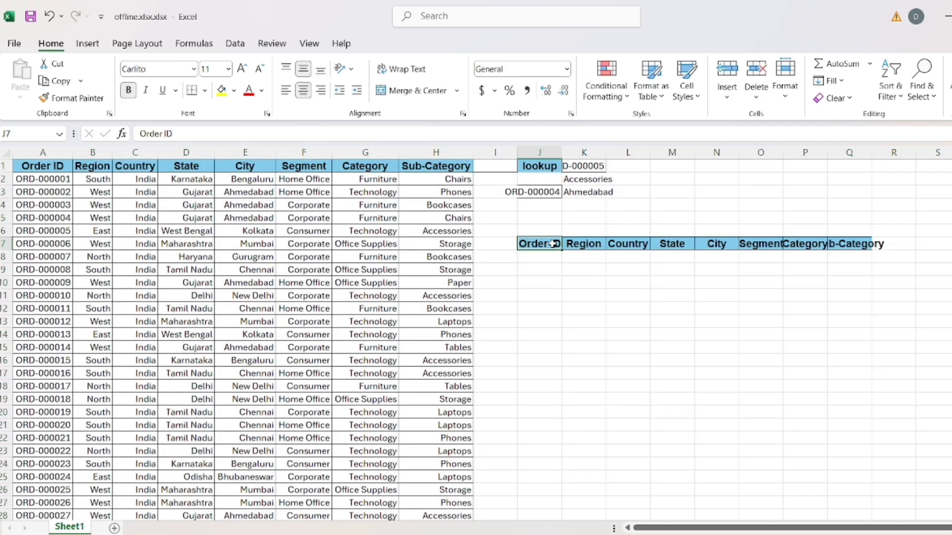
{"action": "key", "text": "ctrl+shift+Right"}
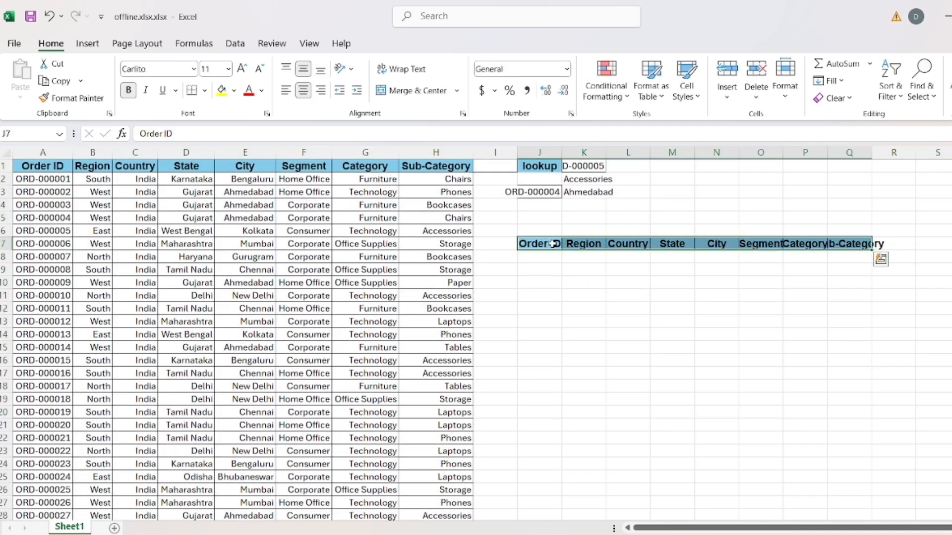
{"action": "key", "text": "alt"}
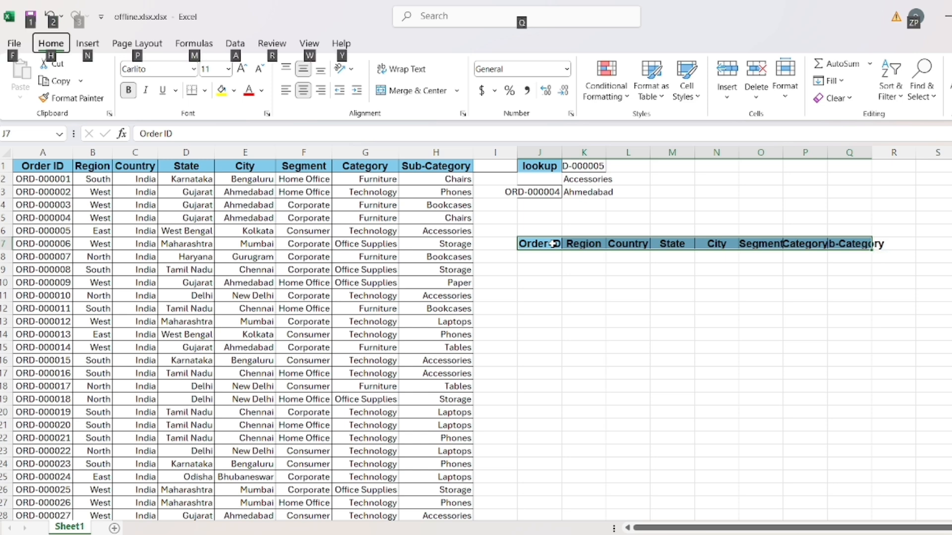
{"action": "key", "text": "h"}
{"action": "key", "text": "o"}
{"action": "key", "text": "i"}
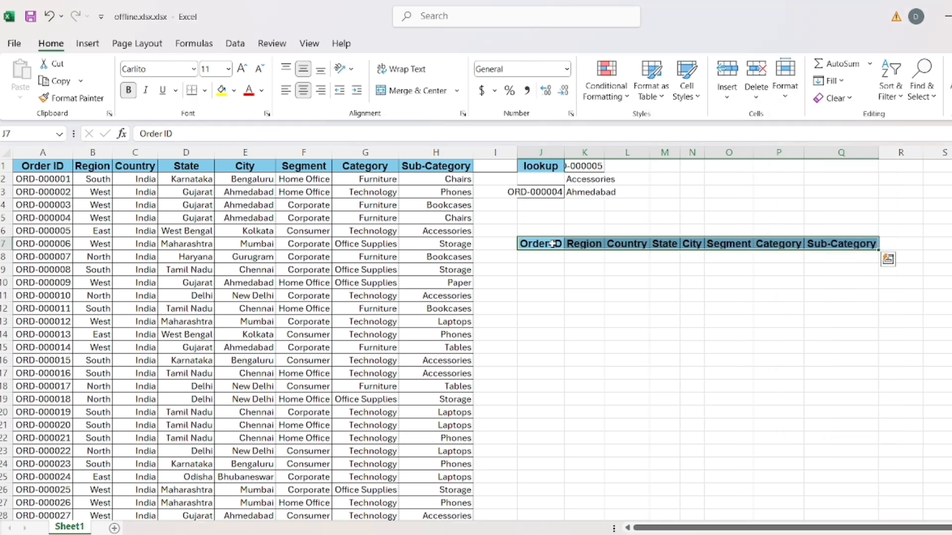
{"action": "left_click", "coordinate": [571, 281]}
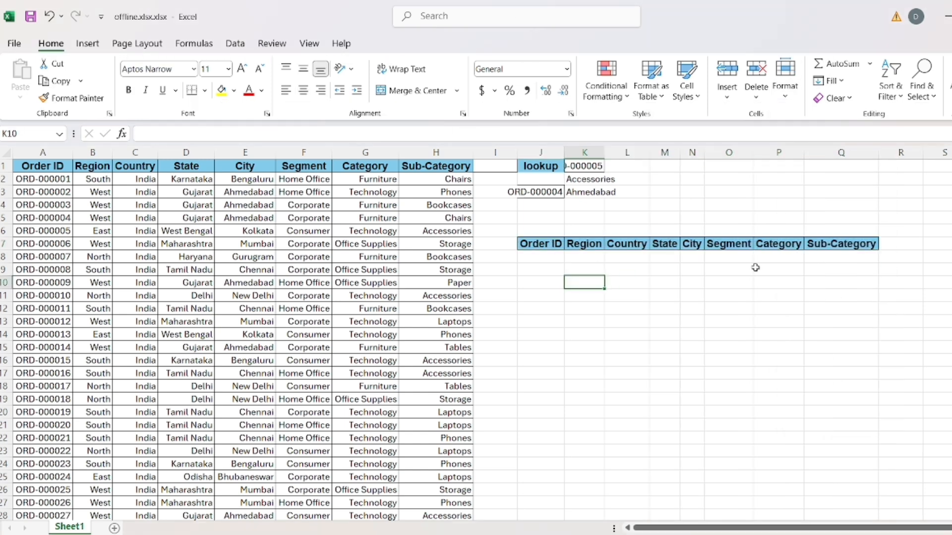
Step: Begin a formula in K8, under the copied Region header
{"action": "left_click", "coordinate": [541, 257]}
{"action": "left_click", "coordinate": [577, 257]}
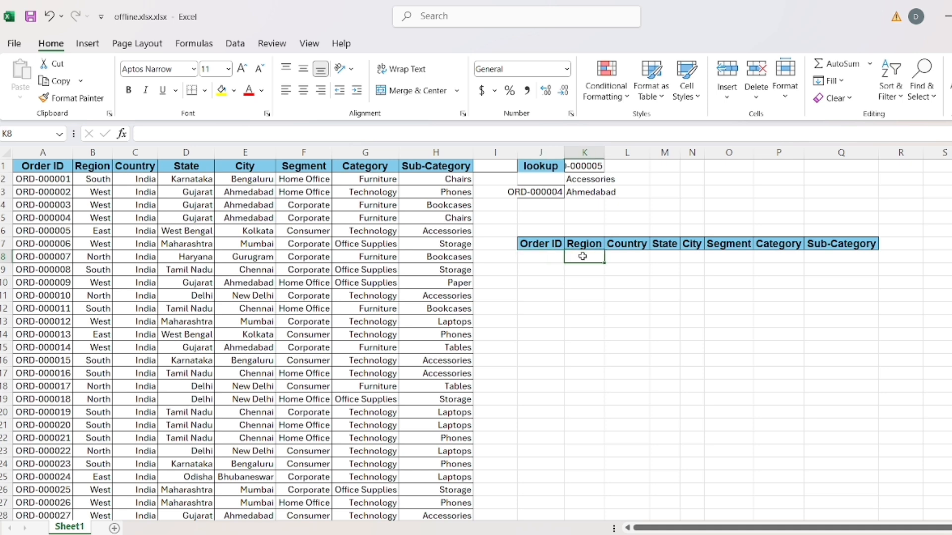
{"action": "left_click", "coordinate": [627, 257]}
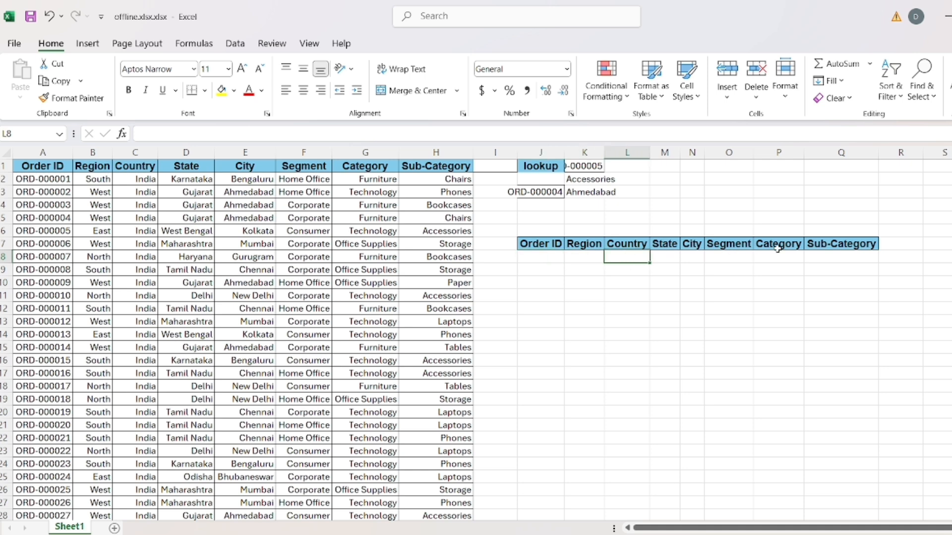
{"action": "left_click", "coordinate": [583, 260]}
{"action": "type", "text": "="}
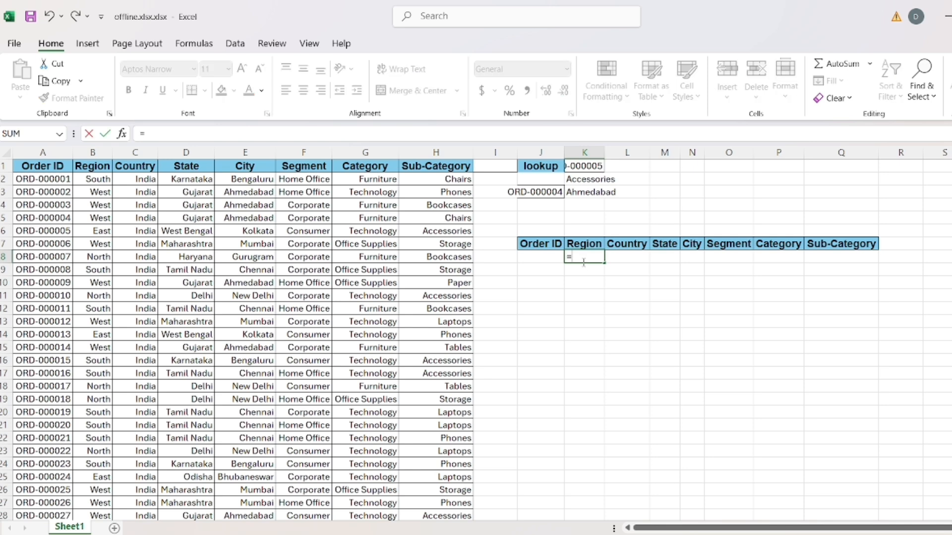
{"action": "type", "text": "vl"}
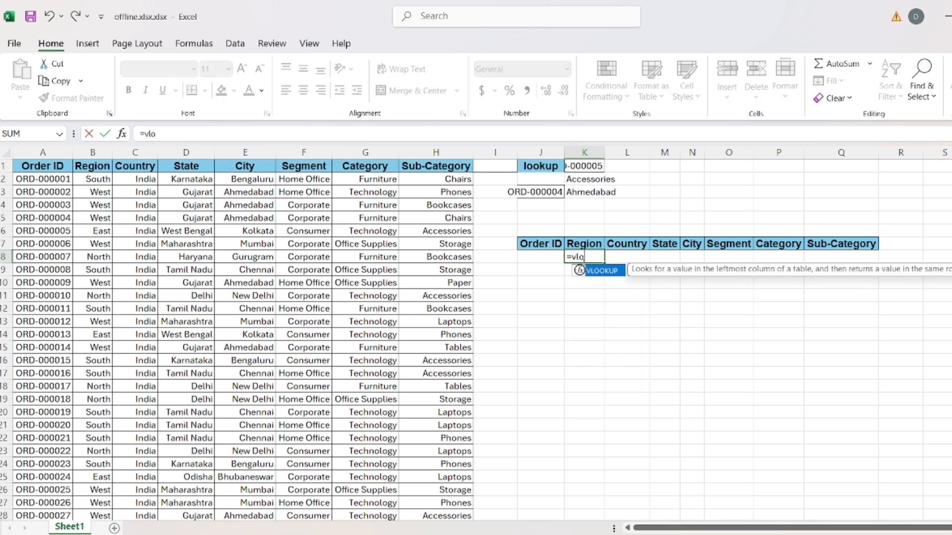
{"action": "type", "text": "o"}
{"action": "key", "text": "Tab"}
{"action": "key", "text": "BackSpace"}
{"action": "key", "text": "BackSpace"}
{"action": "key", "text": "BackSpace"}
{"action": "key", "text": "BackSpace"}
{"action": "key", "text": "BackSpace"}
{"action": "key", "text": "BackSpace"}
{"action": "key", "text": "BackSpace"}
{"action": "key", "text": "BackSpace"}
Step: Complete the K8 formula as a LOOKUP with J8 as the lookup value and A2:B35 as the array
{"action": "type", "text": "loo"}
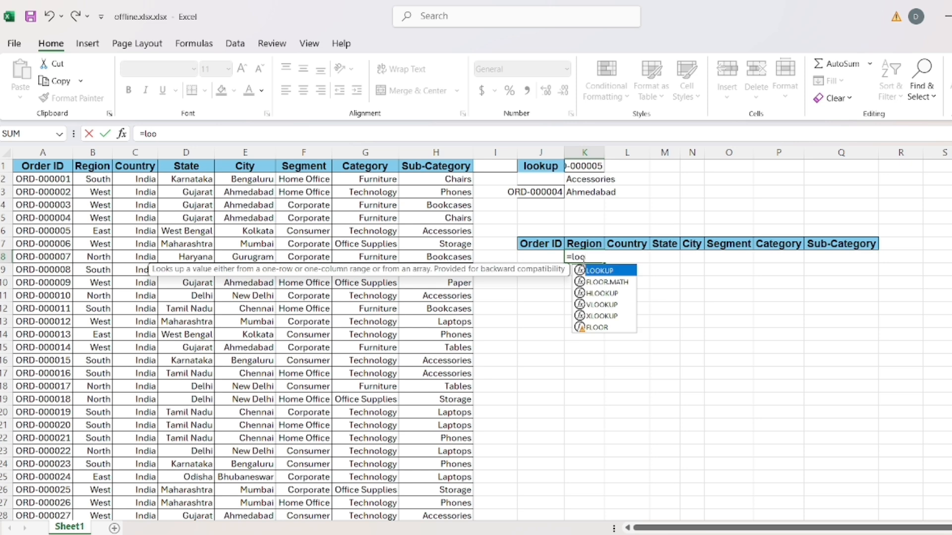
{"action": "key", "text": "Tab"}
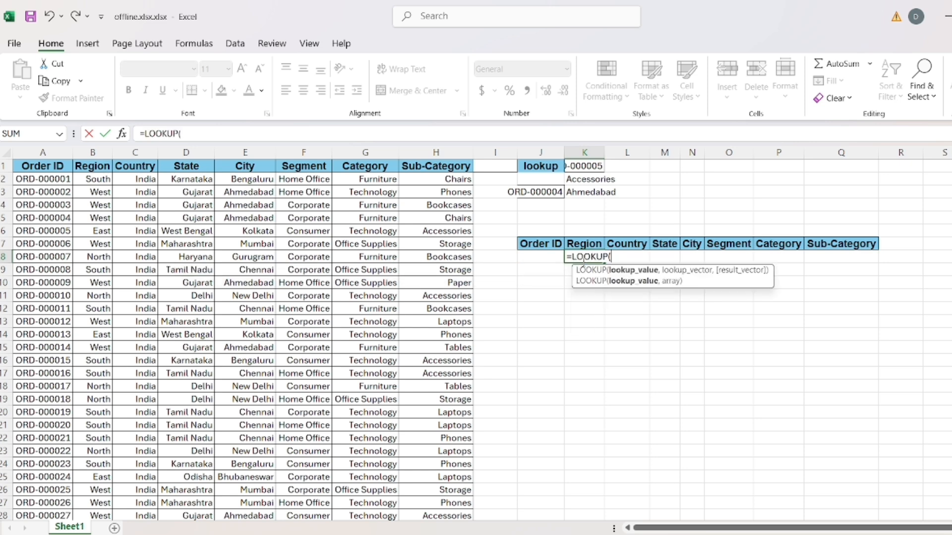
{"action": "left_click", "coordinate": [544, 259]}
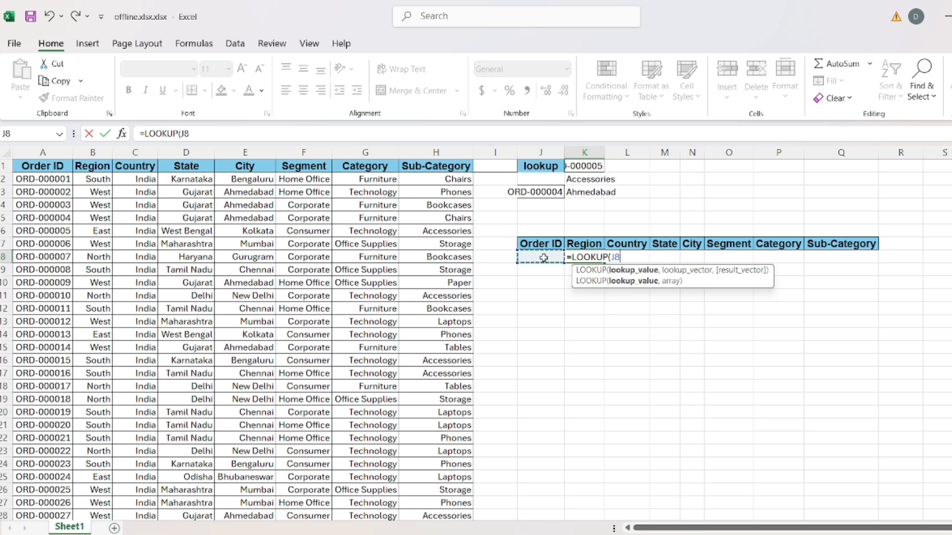
{"action": "type", "text": ","}
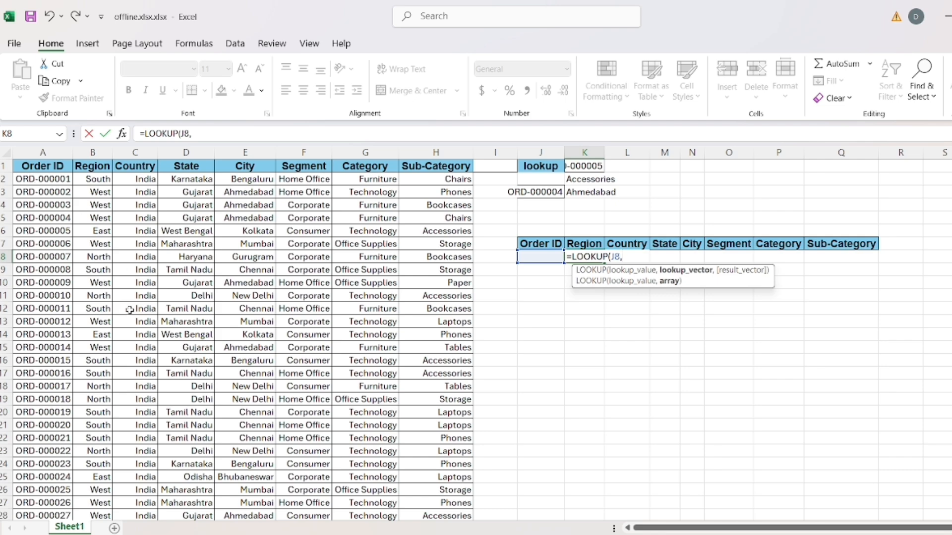
{"action": "left_click_drag", "start_coordinate": [57, 178], "coordinate": [93, 498]}
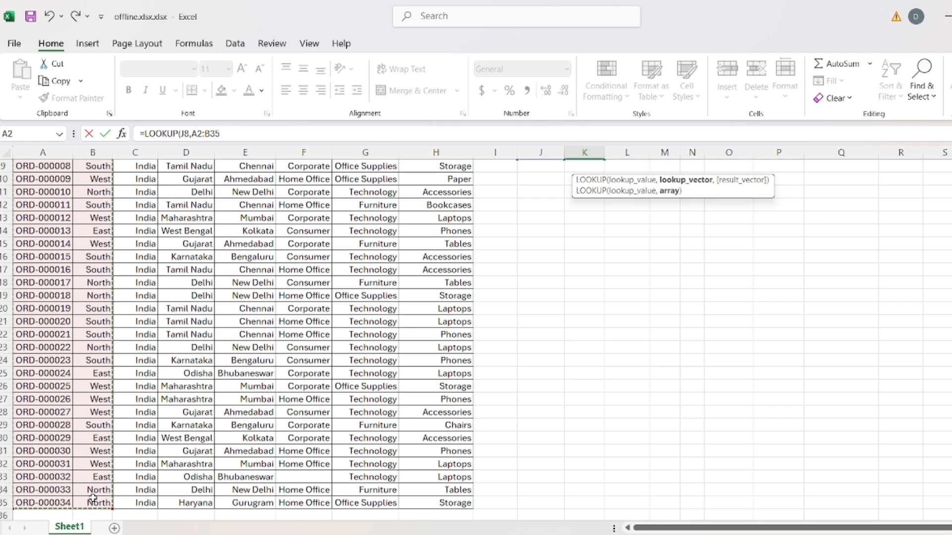
{"action": "key", "text": "Return"}
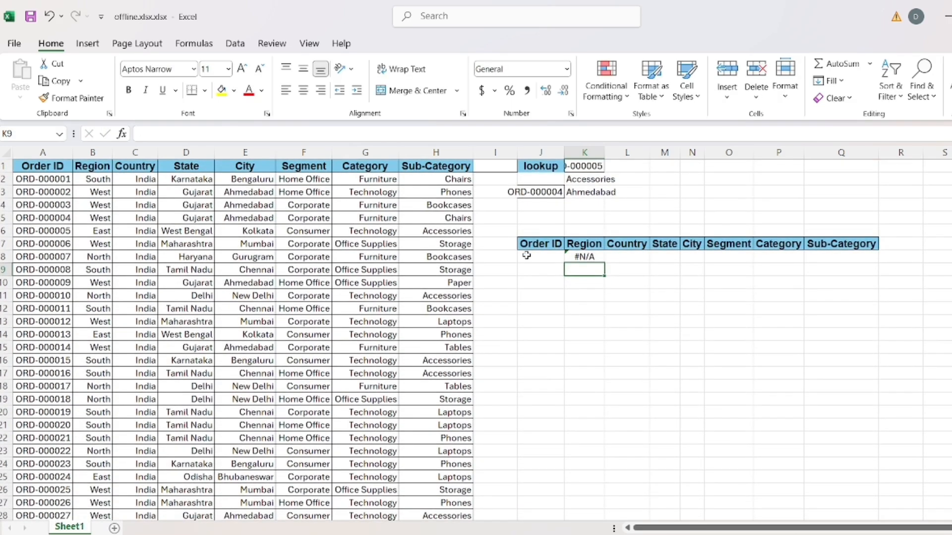
Step: Copy the order ID from A9 into J8 as the lookup value for the Region formula
{"action": "left_click", "coordinate": [527, 256]}
{"action": "left_click", "coordinate": [40, 267]}
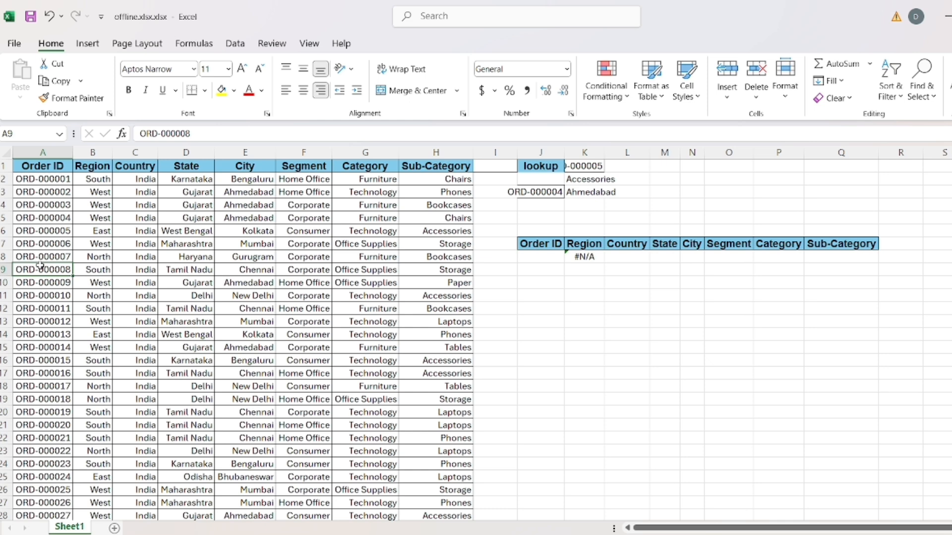
{"action": "key", "text": "ctrl+c"}
{"action": "left_click", "coordinate": [541, 254]}
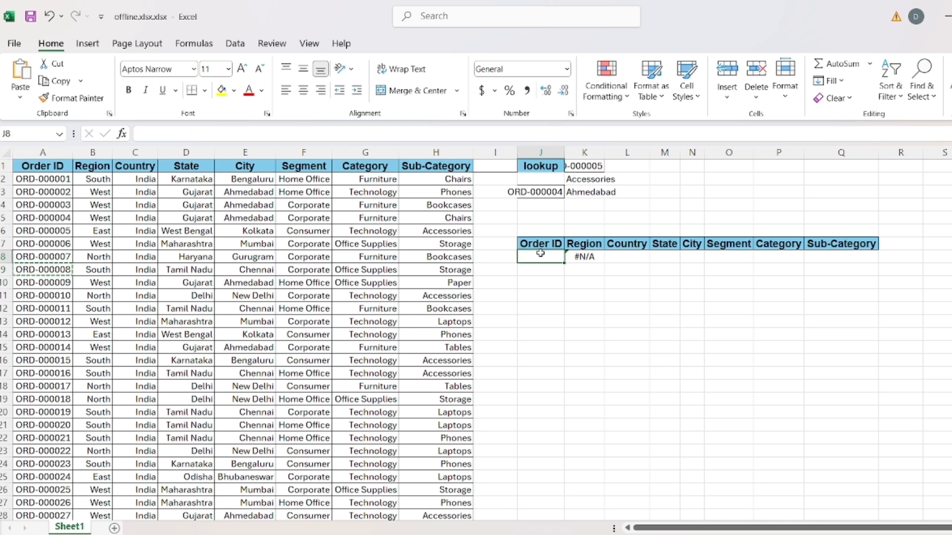
{"action": "key", "text": "ctrl+v"}
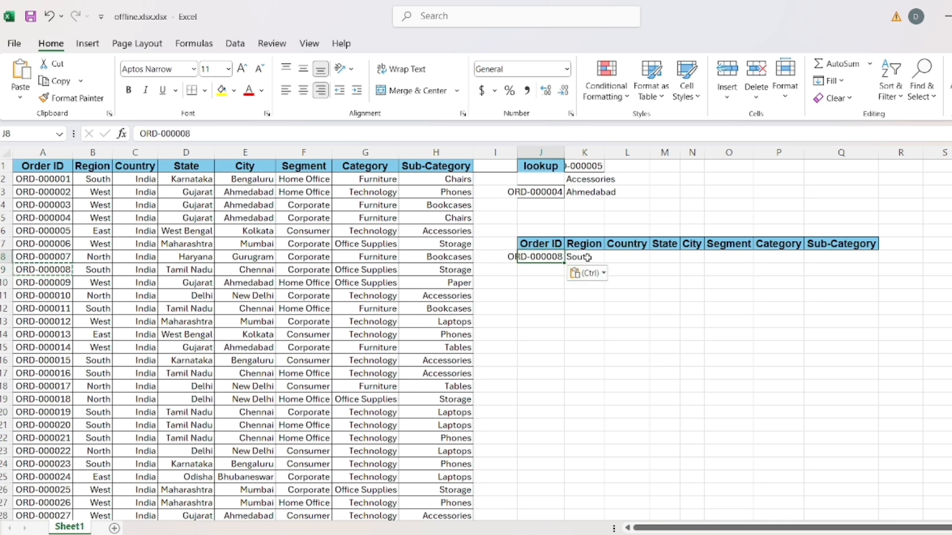
Step: Fill the K8 LOOKUP formula across L8:Q8, from Country through Sub-Category
{"action": "left_click", "coordinate": [586, 257]}
{"action": "left_click", "coordinate": [615, 257]}
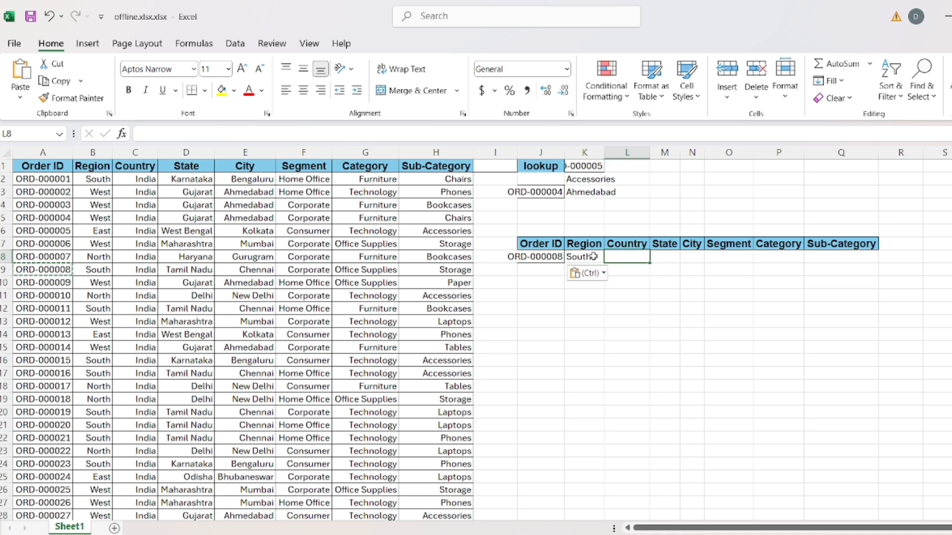
{"action": "left_click", "coordinate": [593, 256]}
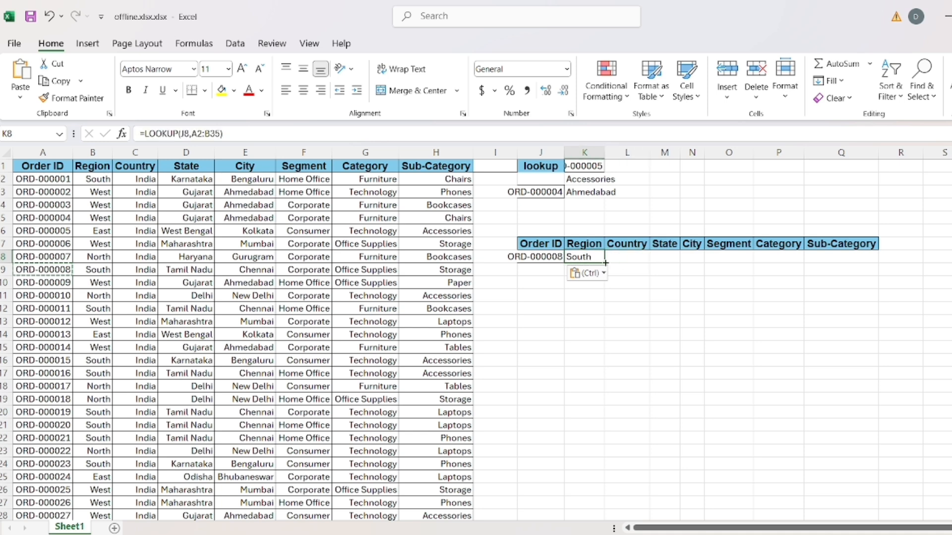
{"action": "left_click_drag", "start_coordinate": [606, 263], "coordinate": [634, 268]}
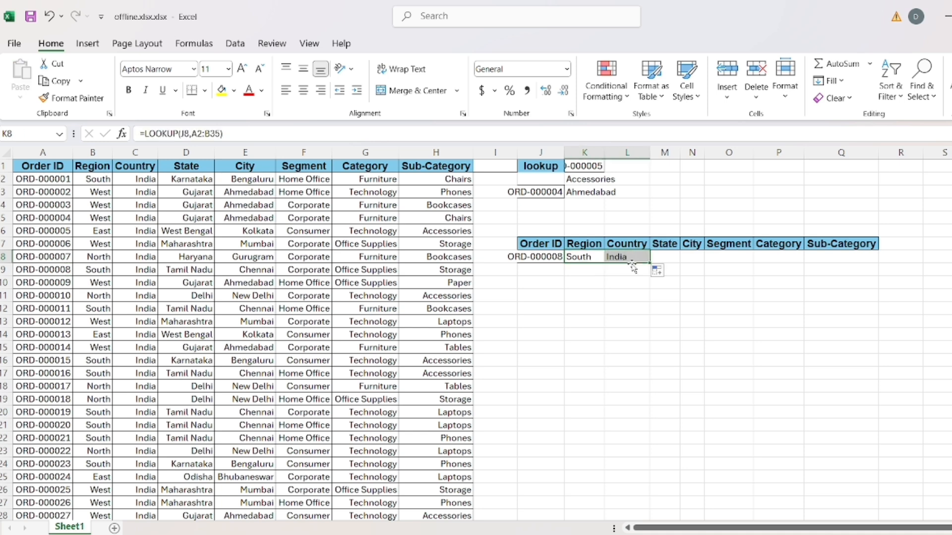
{"action": "left_click_drag", "start_coordinate": [649, 264], "coordinate": [882, 254]}
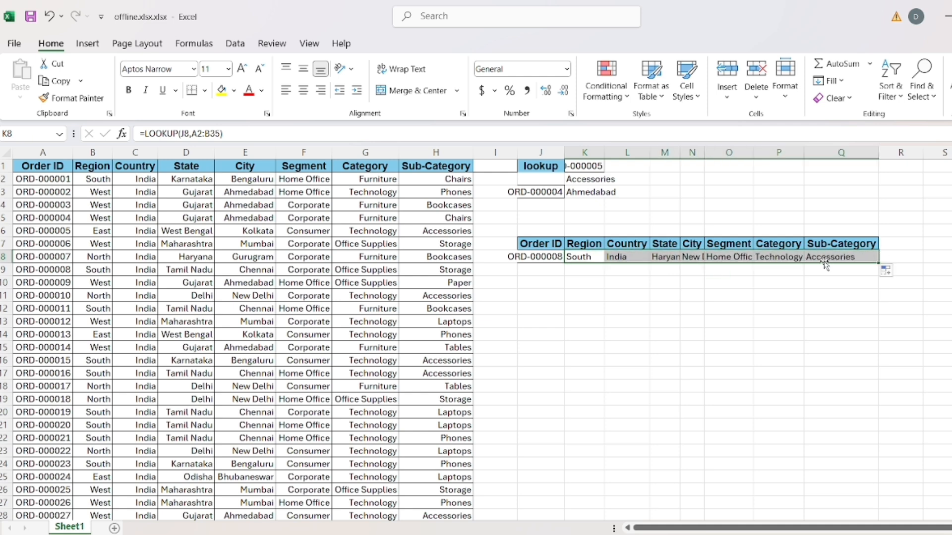
Step: Highlight the source record in A9:H9, which matches the order ID in J8, with yellow fill
{"action": "double_click", "coordinate": [547, 257]}
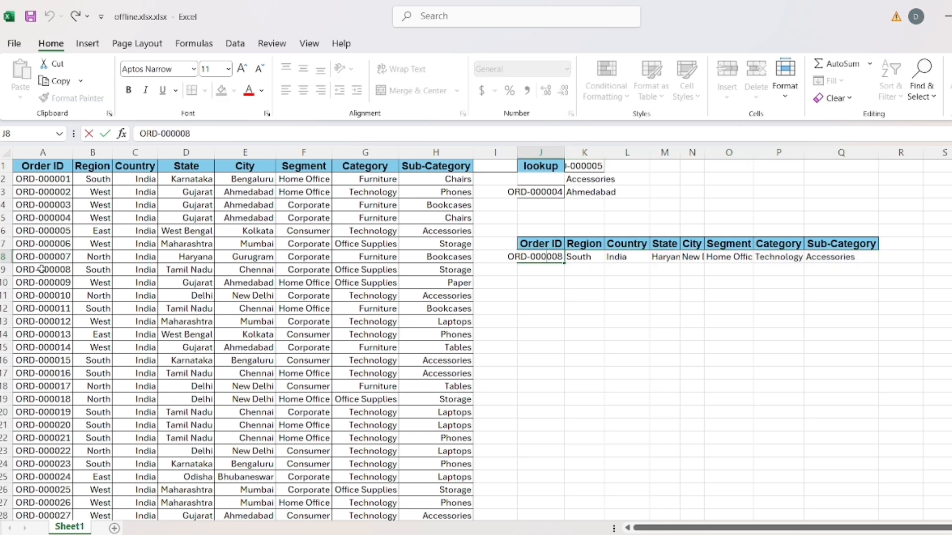
{"action": "left_click_drag", "start_coordinate": [40, 270], "coordinate": [429, 272]}
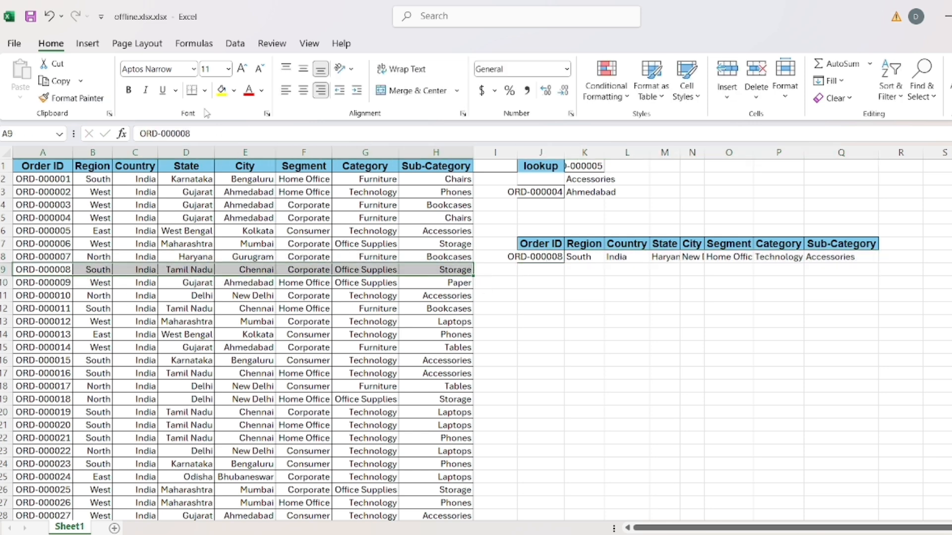
{"action": "left_click", "coordinate": [221, 94]}
{"action": "left_click", "coordinate": [310, 330]}
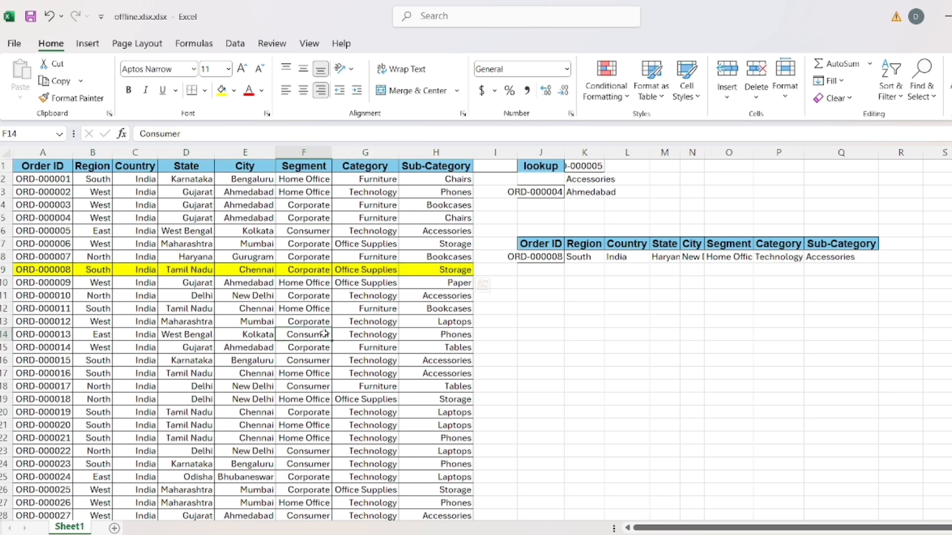
{"action": "left_click", "coordinate": [570, 320]}
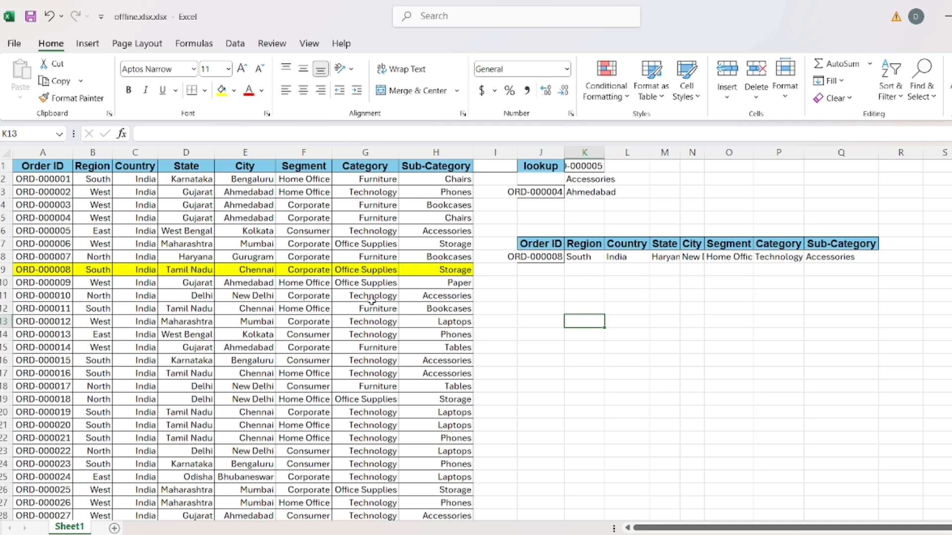
Step: Clear the copied LOOKUP formulas from L8:Q8, keeping the Region formula in K8
{"action": "left_click", "coordinate": [586, 256]}
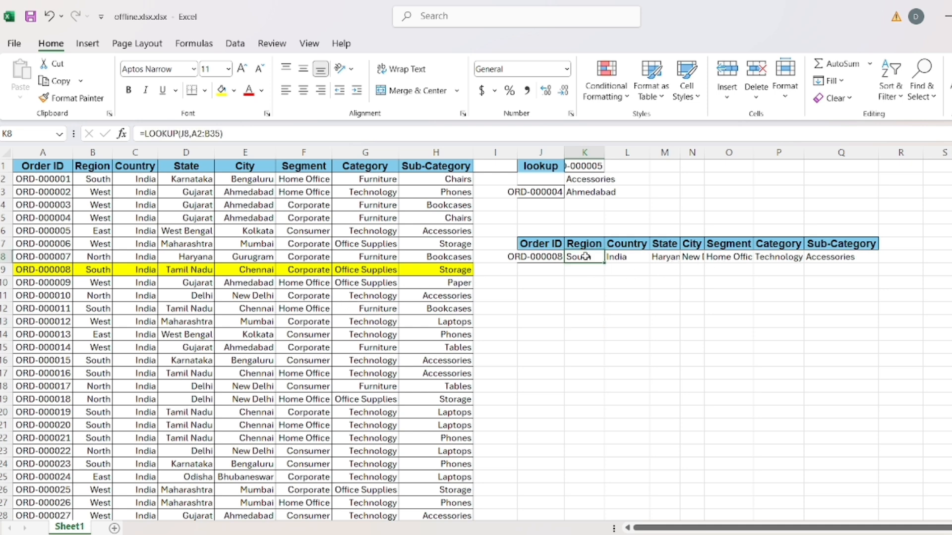
{"action": "left_click_drag", "start_coordinate": [635, 259], "coordinate": [829, 262]}
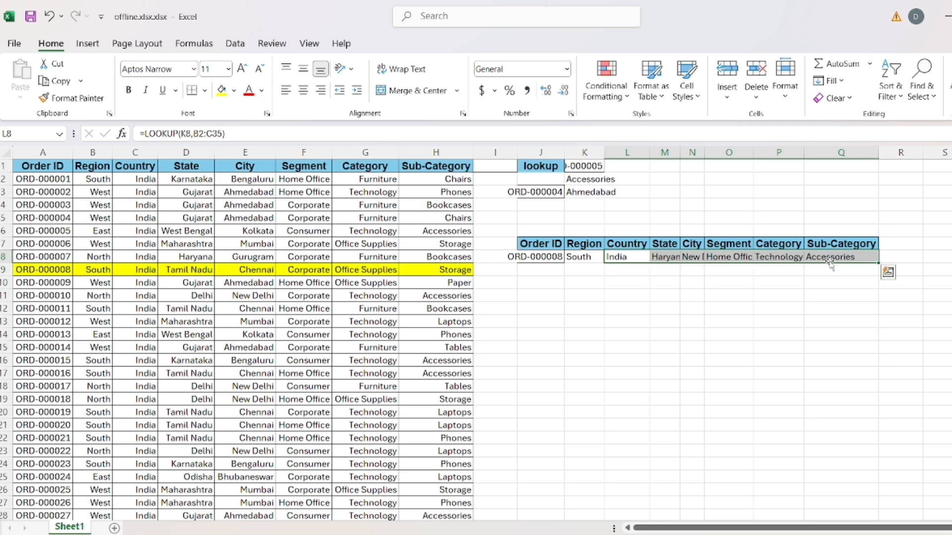
{"action": "key", "text": "Delete"}
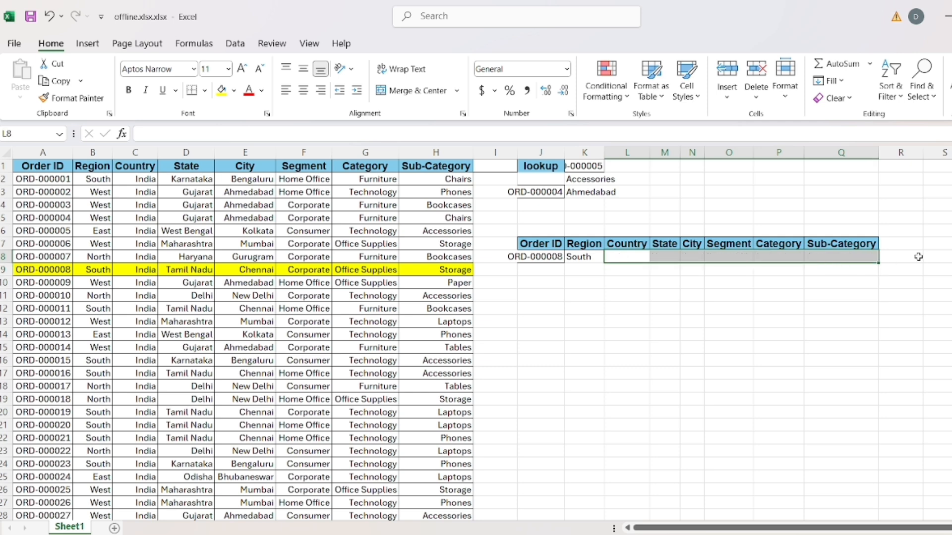
Step: Make the lookup value and the array's start cell absolute in K8, giving =LOOKUP($J$8,$A$2:B35)
{"action": "left_click", "coordinate": [575, 256]}
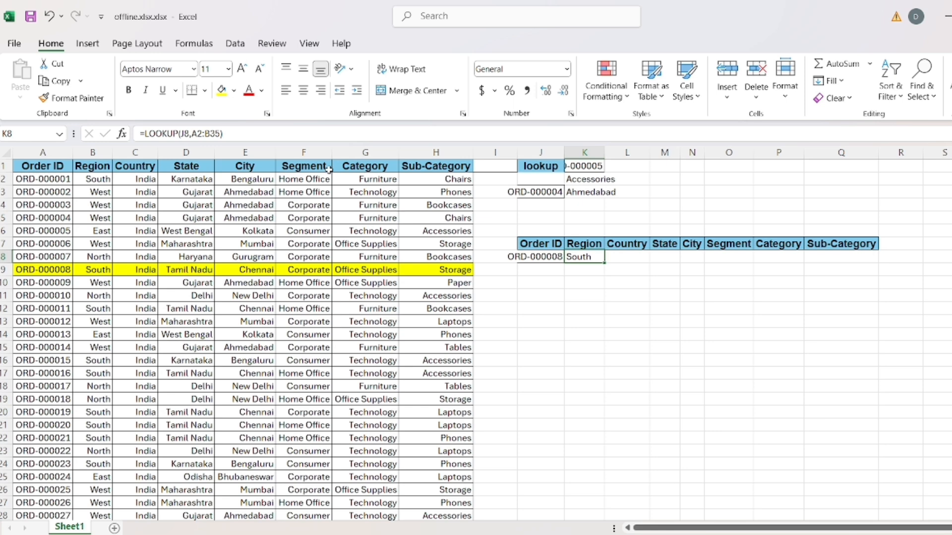
{"action": "left_click", "coordinate": [185, 133]}
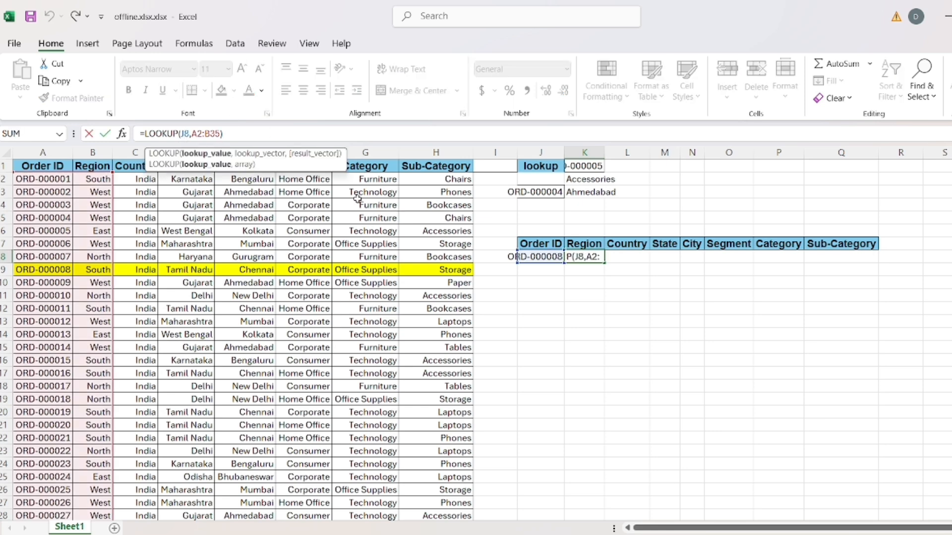
{"action": "key", "text": "F4"}
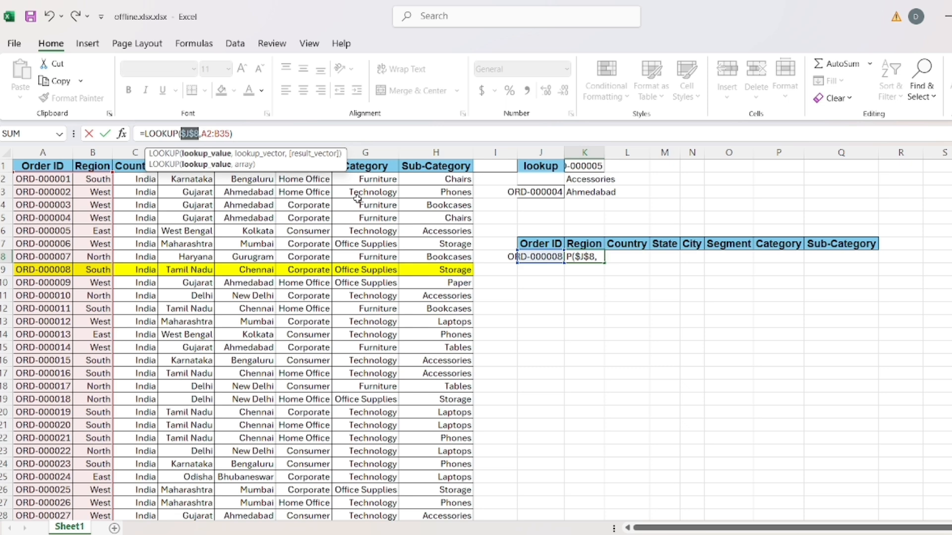
{"action": "left_click", "coordinate": [209, 133]}
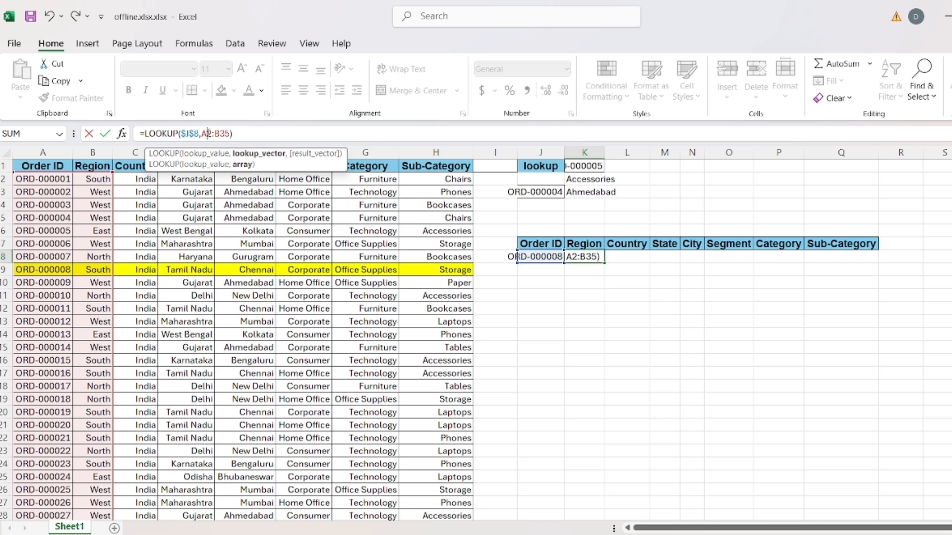
{"action": "double_click", "coordinate": [208, 133]}
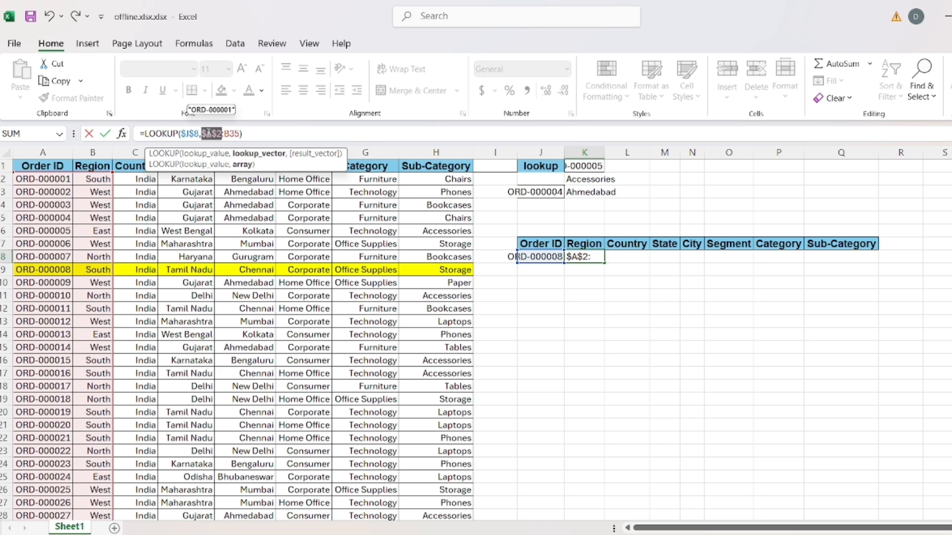
{"action": "key", "text": "F4"}
{"action": "key", "text": "Return"}
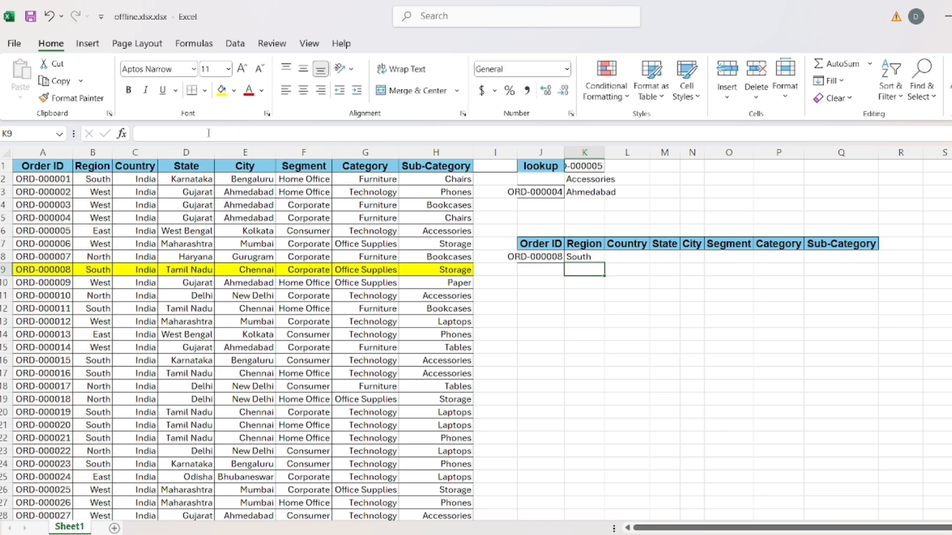
Step: Fill the corrected K8 formula with its absolute references across L8:Q8, from Country through Sub-Category
{"action": "left_click", "coordinate": [588, 258]}
{"action": "left_click_drag", "start_coordinate": [626, 266], "coordinate": [734, 268]}
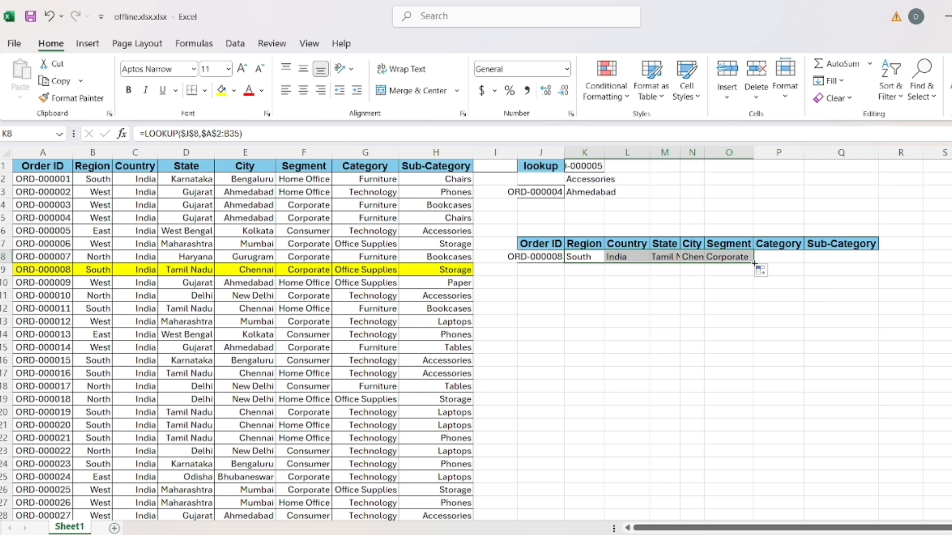
{"action": "left_click_drag", "start_coordinate": [753, 263], "coordinate": [884, 262]}
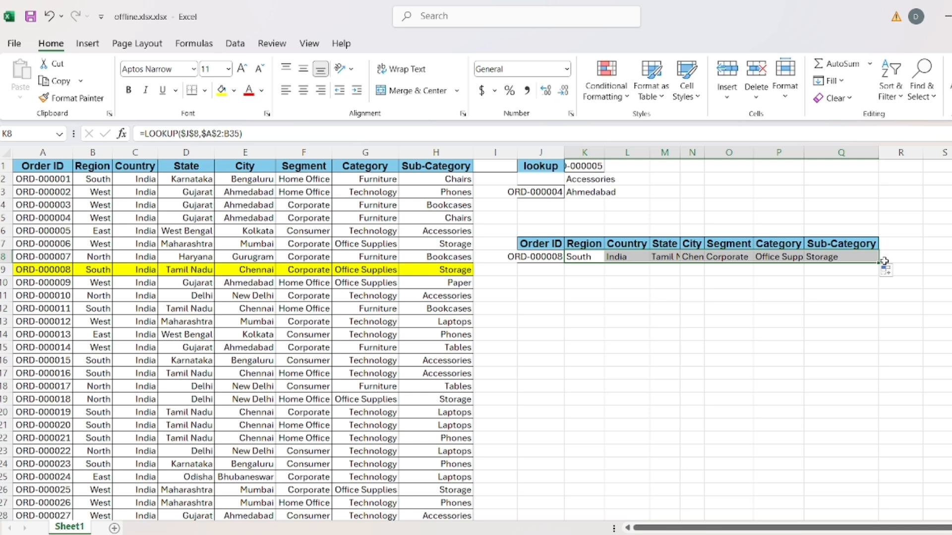
Step: AutoFit the column widths of the lookup result table in J7:Q8
{"action": "key", "text": "ctrl+a"}
{"action": "key", "text": "ctrl"}
{"action": "key", "text": "ctrl"}
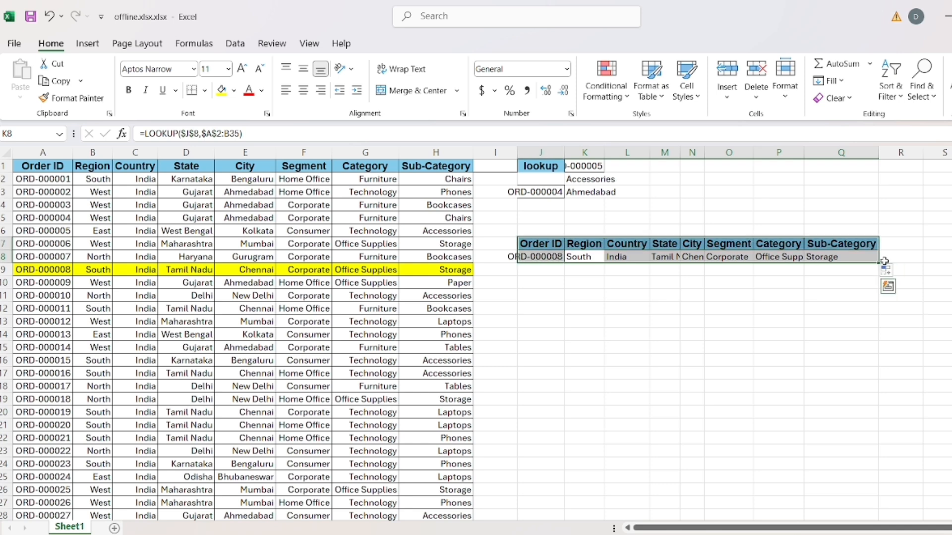
{"action": "key", "text": "alt"}
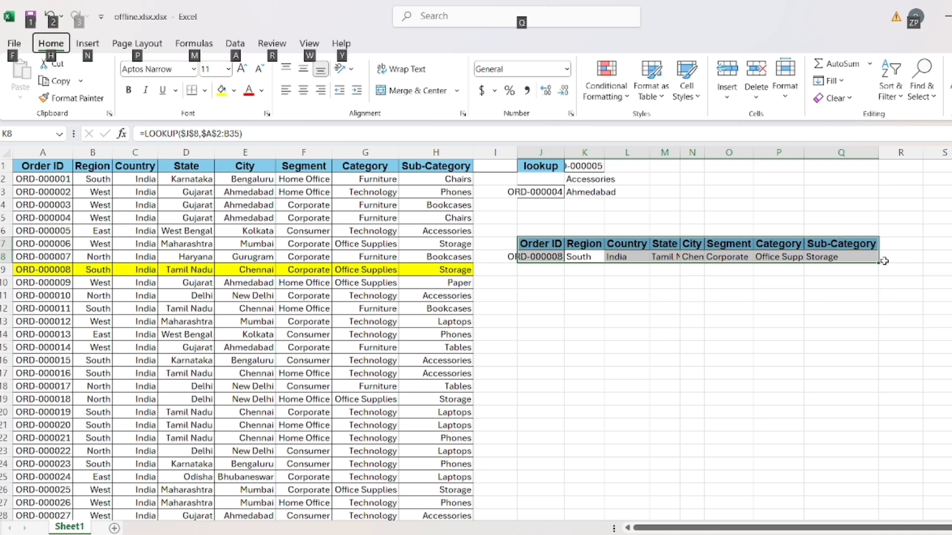
{"action": "key", "text": "h"}
{"action": "key", "text": "o"}
{"action": "key", "text": "i"}
{"action": "key", "text": "Return"}
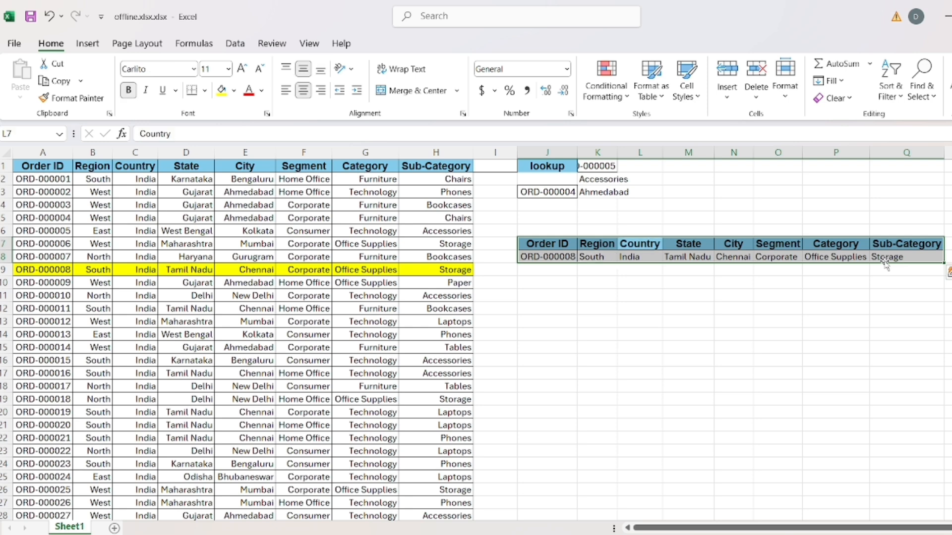
{"action": "left_click", "coordinate": [872, 298]}
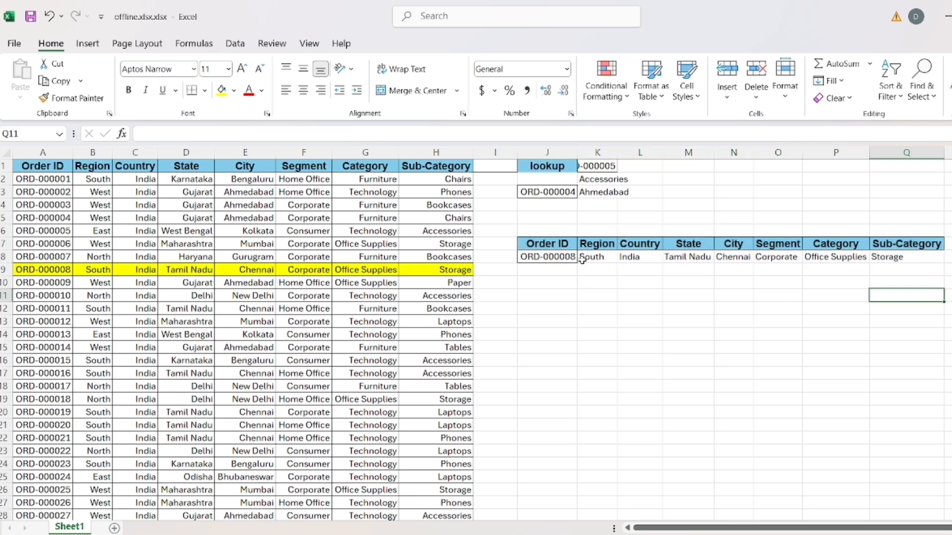